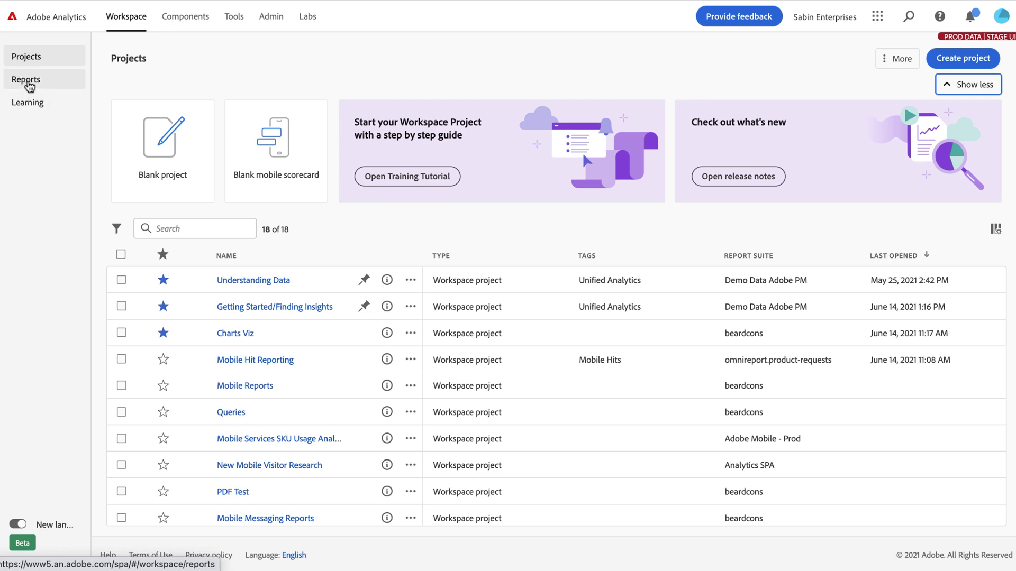
Step: Visit the Reports and Learning pages, then return to the Projects list
{"action": "left_click", "coordinate": [27, 80]}
{"action": "left_click", "coordinate": [31, 102]}
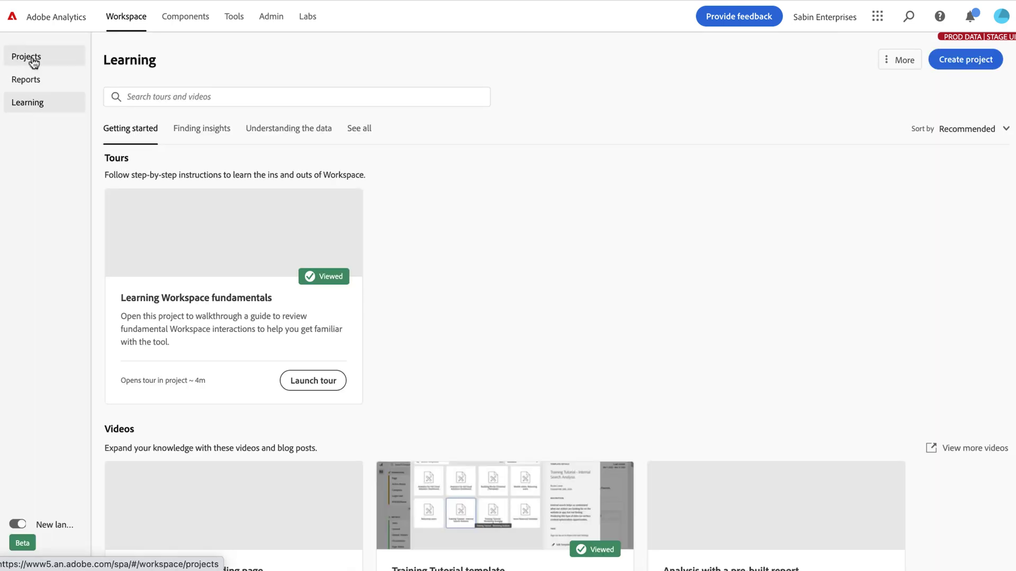
{"action": "left_click", "coordinate": [33, 61]}
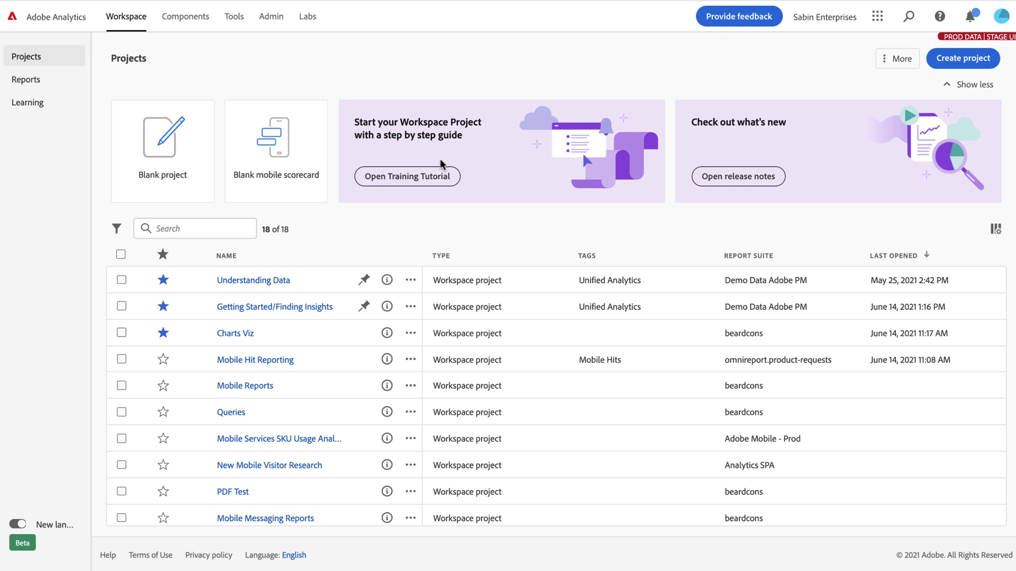
Step: Check the release notes and start a new blank project, then go back to Projects
{"action": "left_click", "coordinate": [762, 180]}
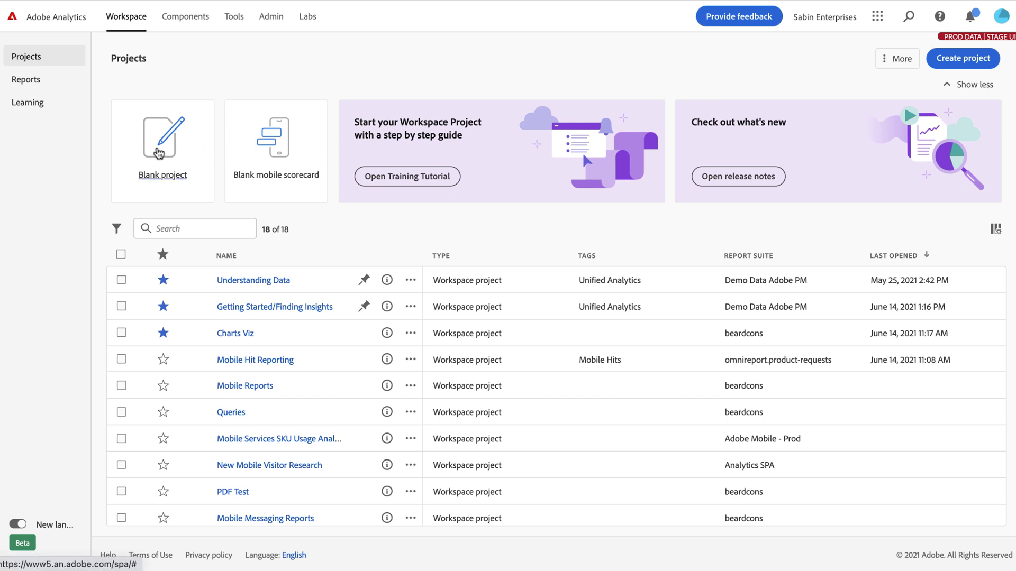
{"action": "left_click", "coordinate": [162, 153]}
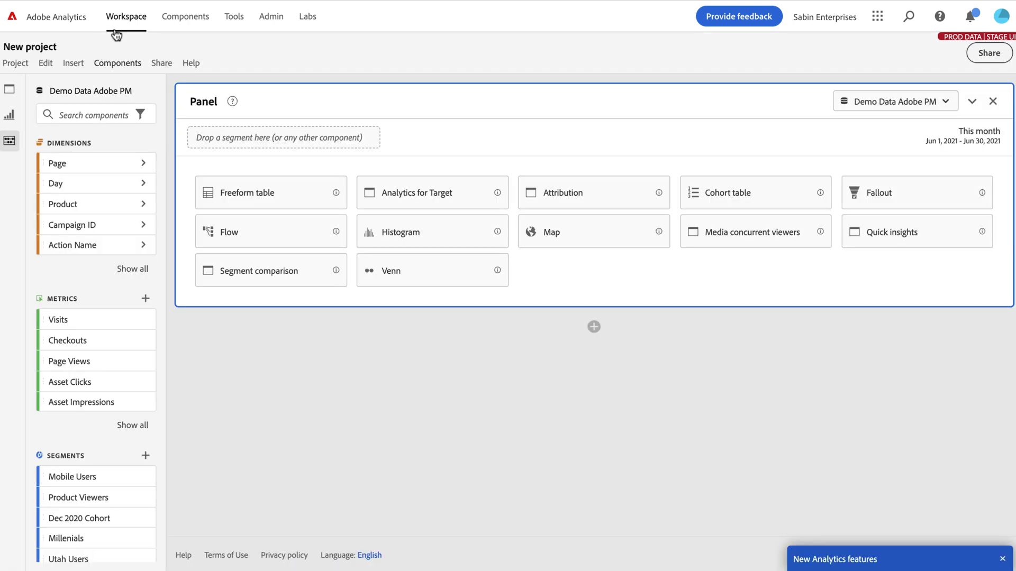
{"action": "left_click", "coordinate": [131, 21]}
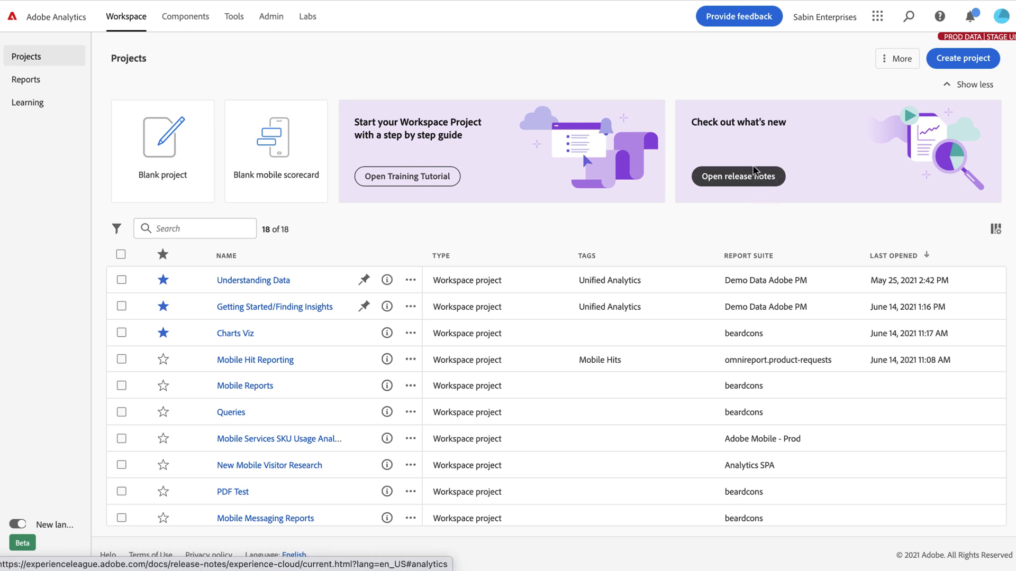
Step: Collapse the template and promo cards, and view the column settings without changing anything
{"action": "left_click", "coordinate": [960, 85]}
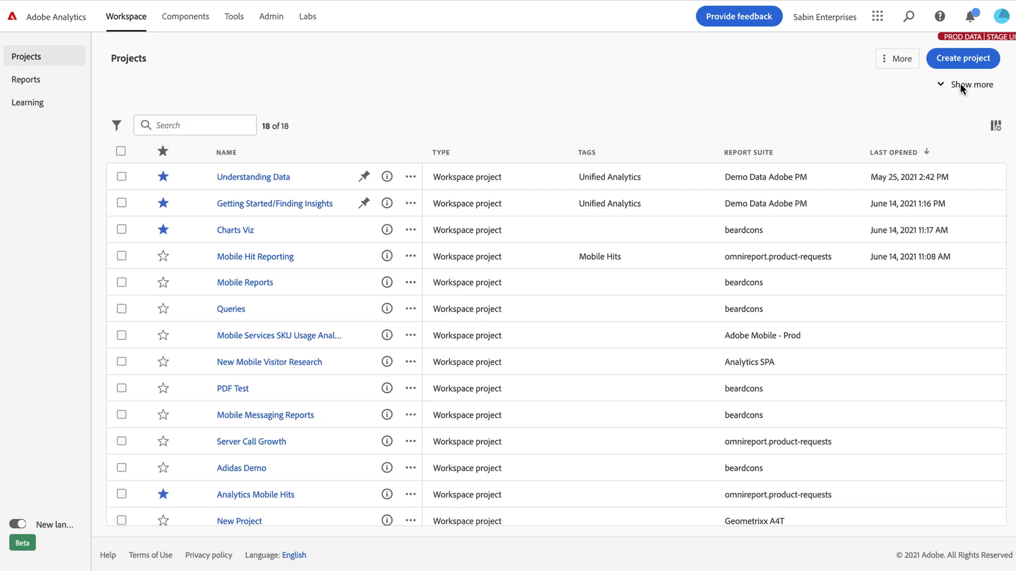
{"action": "left_click", "coordinate": [960, 83]}
{"action": "left_click", "coordinate": [960, 83]}
{"action": "left_click", "coordinate": [994, 126]}
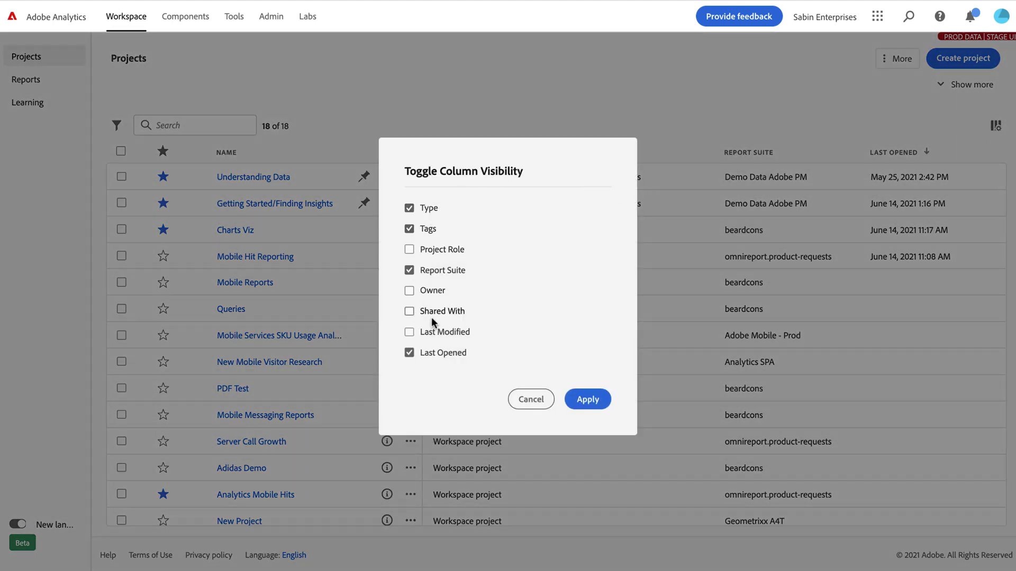
{"action": "left_click", "coordinate": [529, 402]}
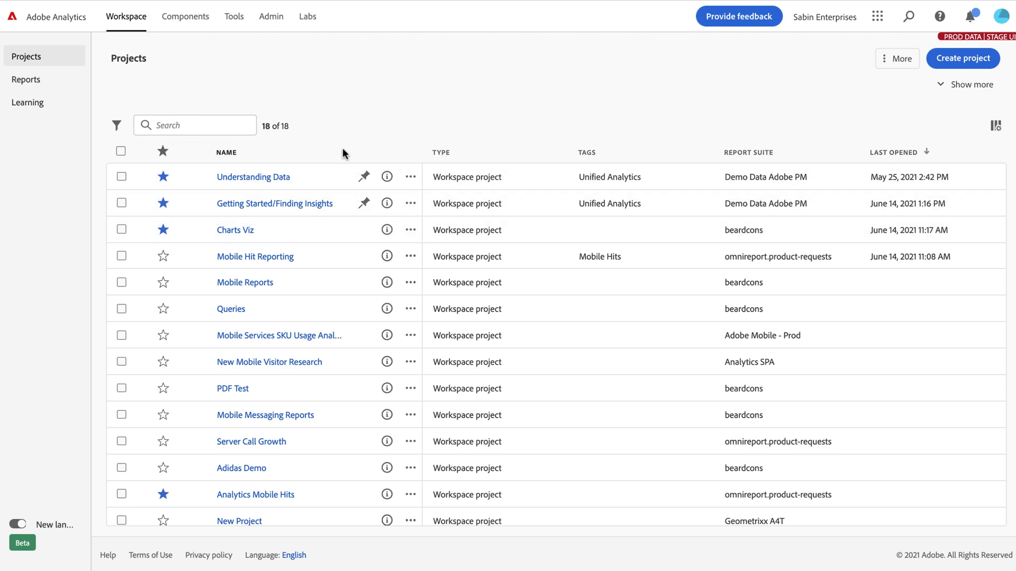
{"action": "left_click", "coordinate": [199, 121]}
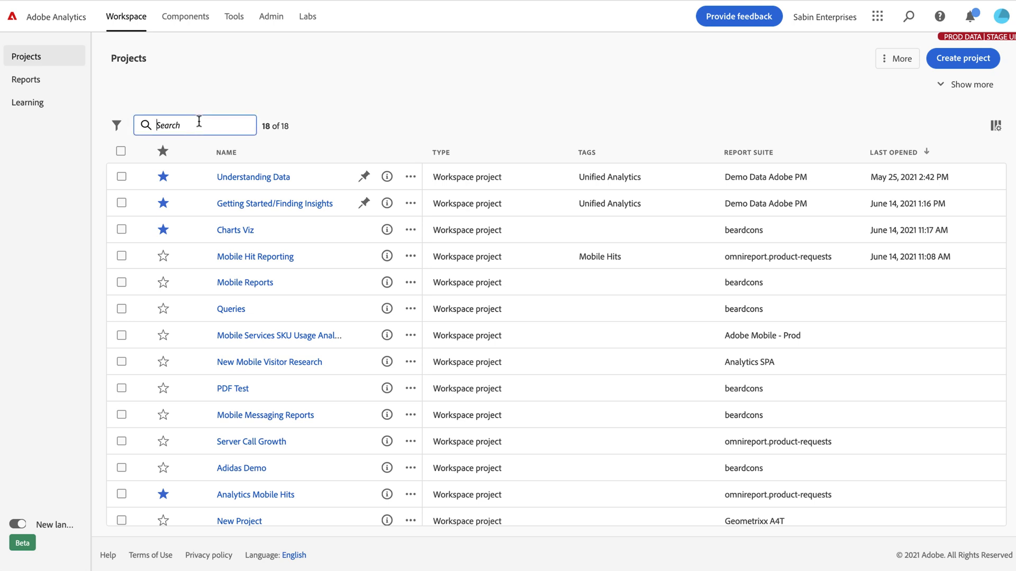
{"action": "type", "text": "Mobile"}
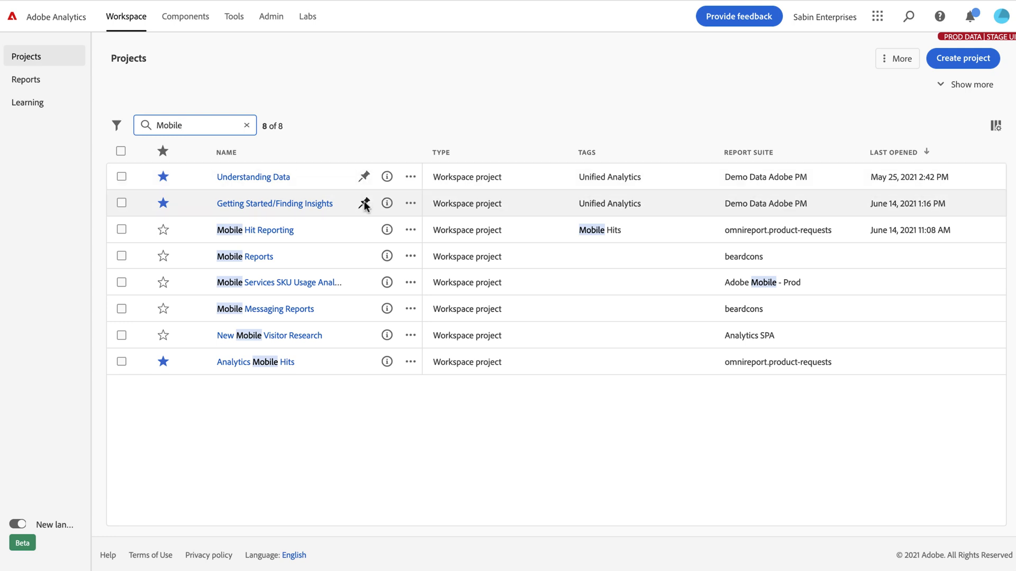
{"action": "left_click", "coordinate": [246, 126]}
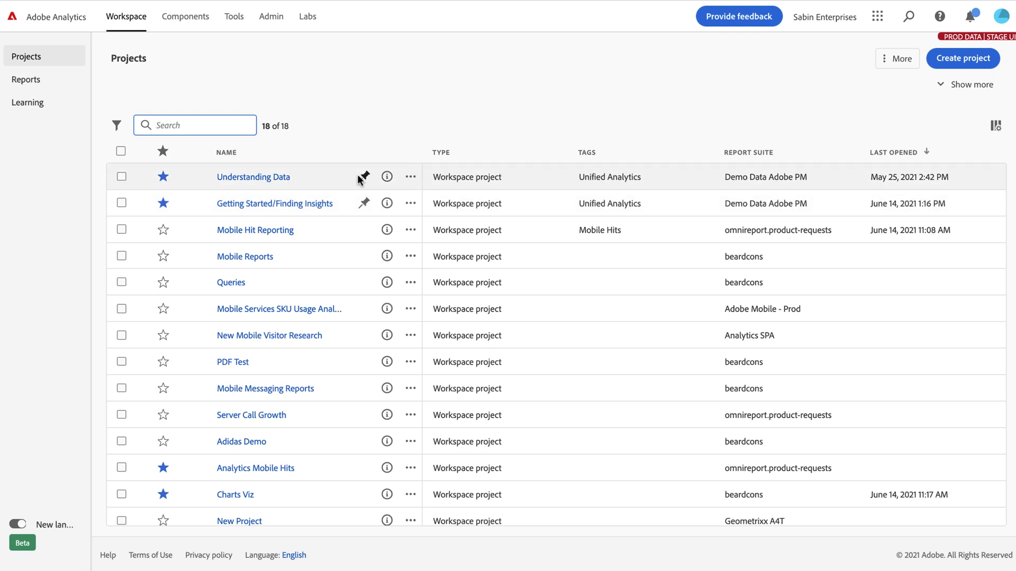
Step: Unpin Understanding Data, then pin Analytics Mobile Hits below Getting Started/Finding Insights
{"action": "left_click", "coordinate": [411, 178]}
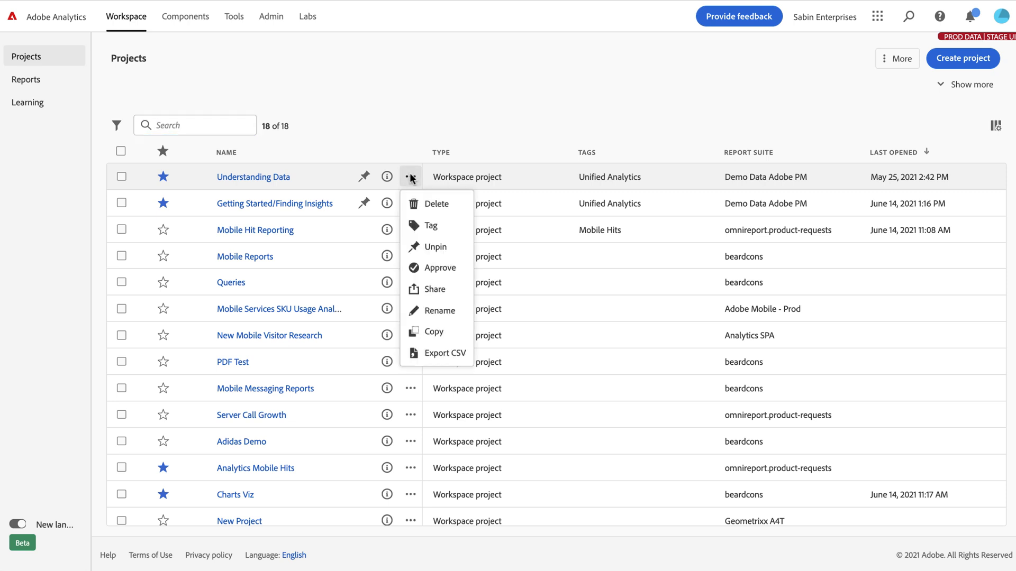
{"action": "left_click", "coordinate": [430, 246]}
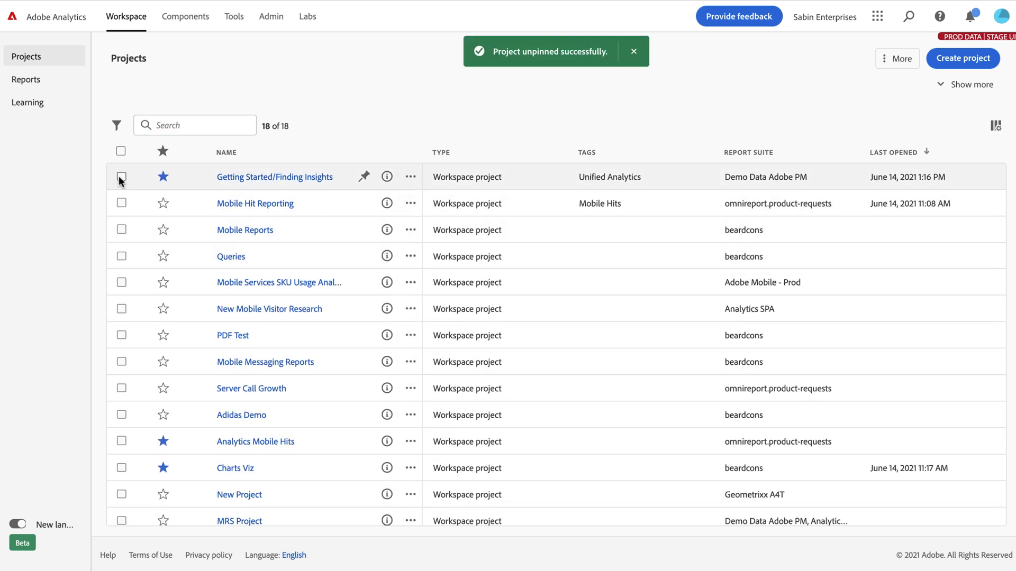
{"action": "left_click", "coordinate": [121, 176]}
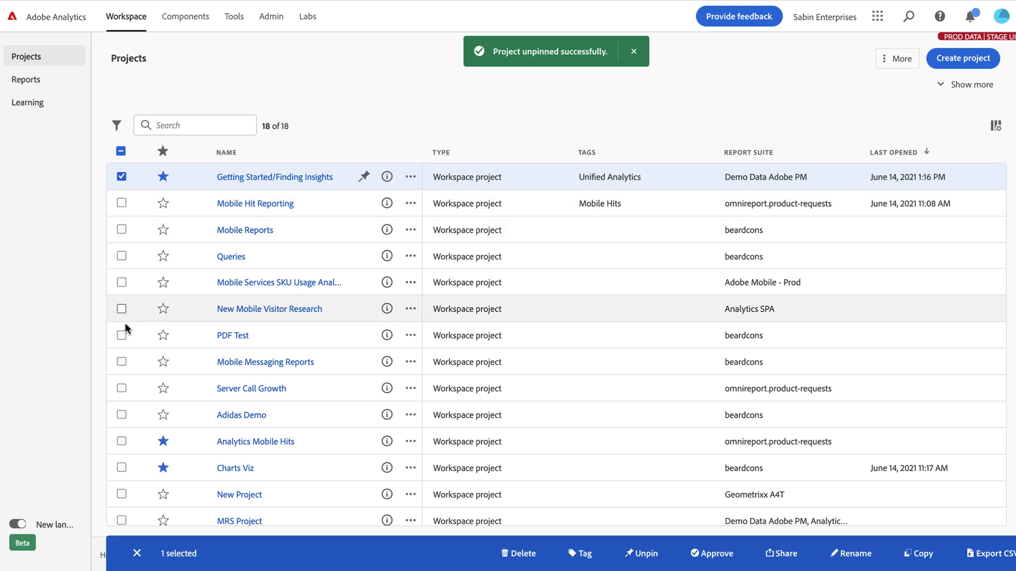
{"action": "left_click", "coordinate": [122, 441]}
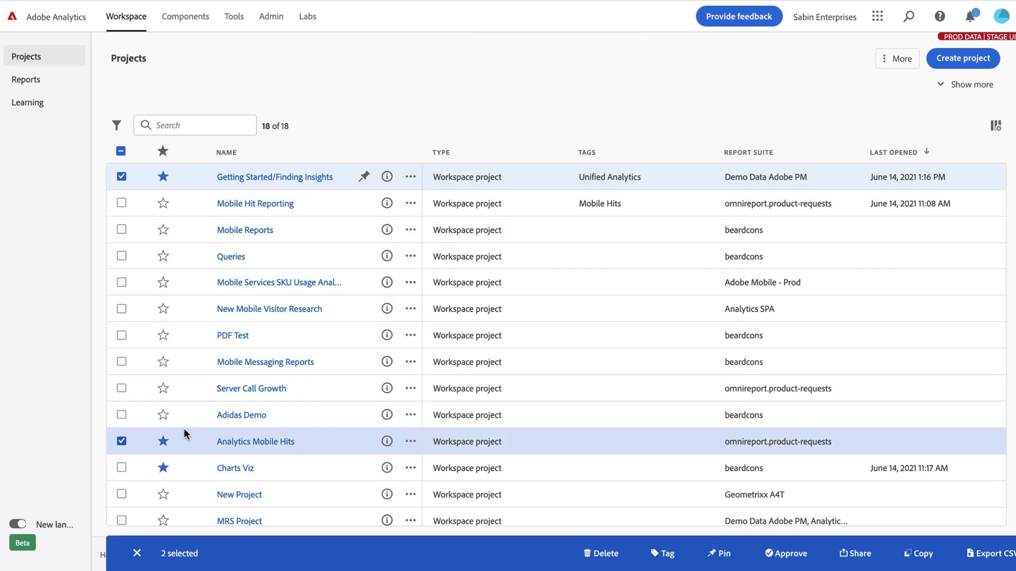
{"action": "left_click", "coordinate": [726, 554]}
{"action": "left_click", "coordinate": [122, 204]}
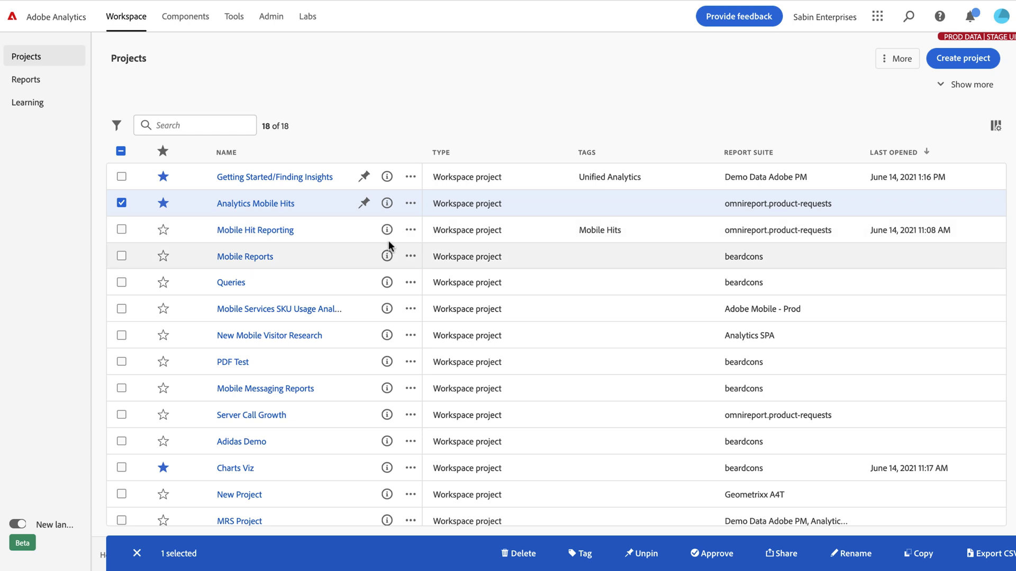
Step: Deselect Analytics Mobile Hits, sort by the star column twice, and favourite then unfavourite Quick Insights Save Test
{"action": "left_click", "coordinate": [121, 203]}
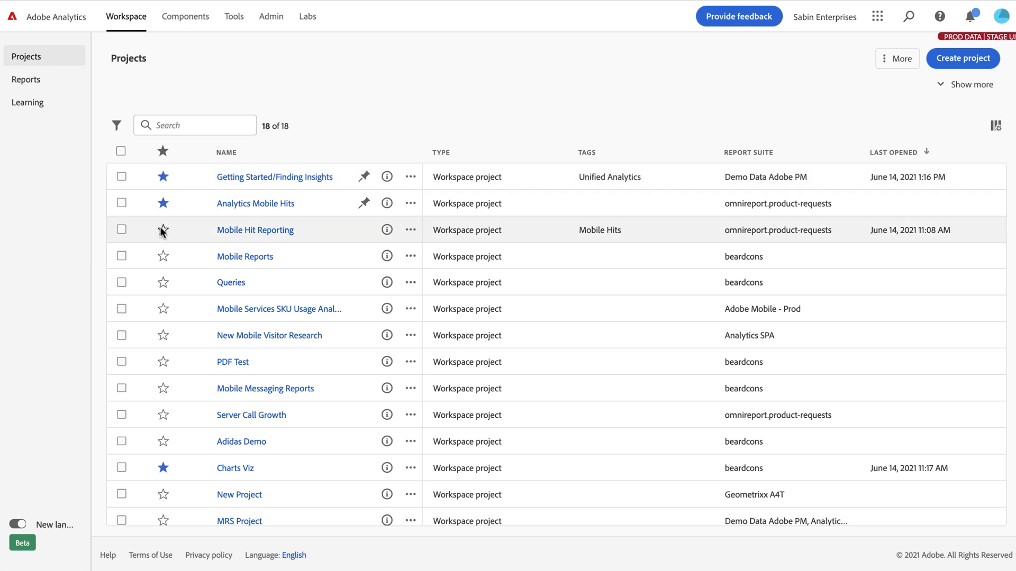
{"action": "left_click", "coordinate": [163, 153]}
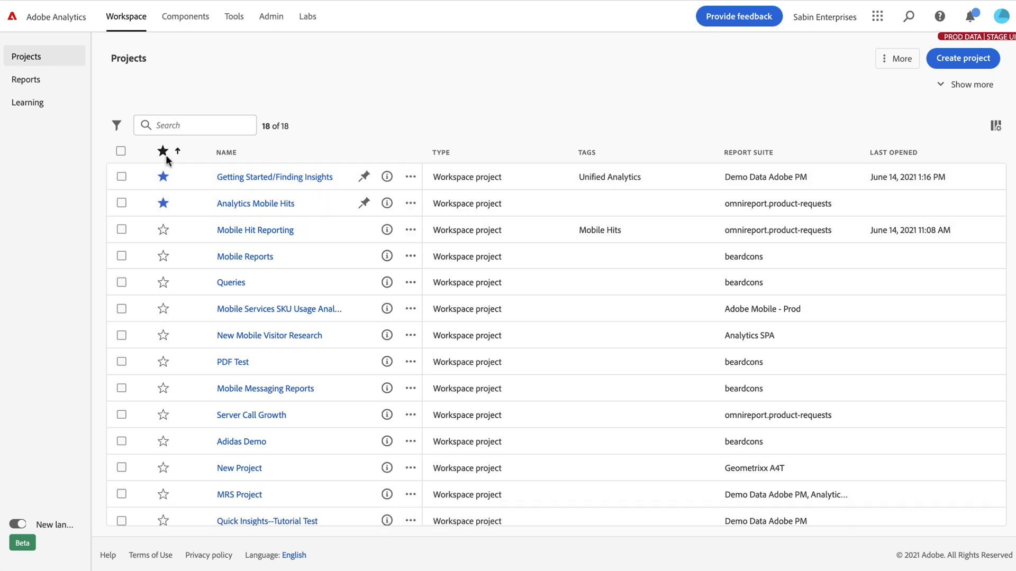
{"action": "left_click", "coordinate": [165, 154]}
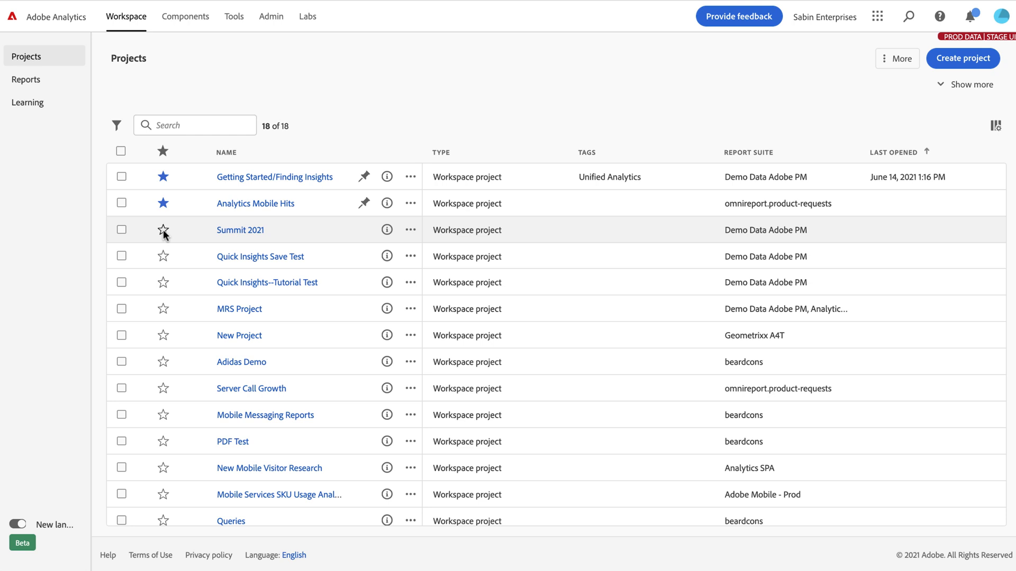
{"action": "left_click", "coordinate": [163, 256]}
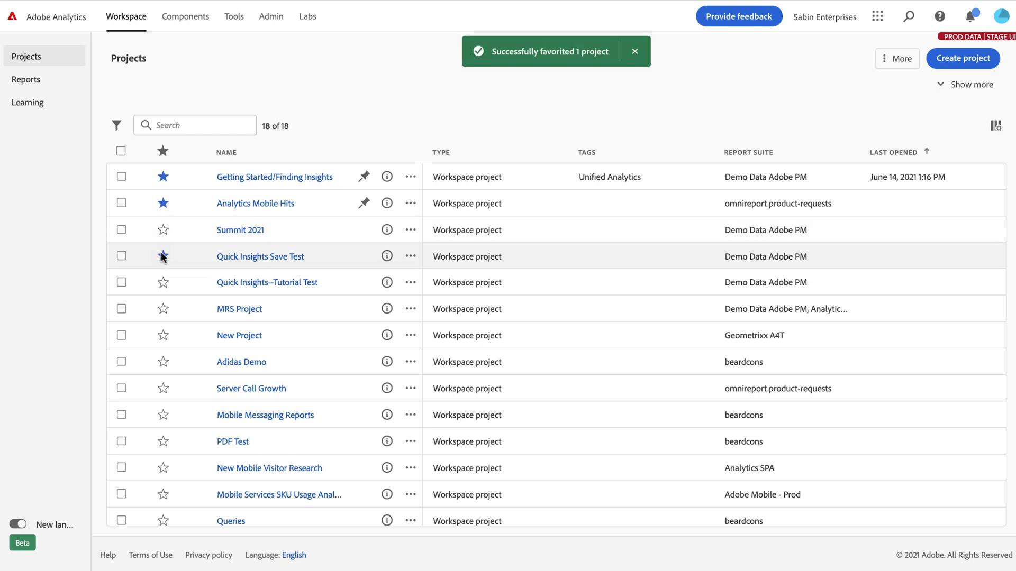
{"action": "left_click", "coordinate": [163, 257]}
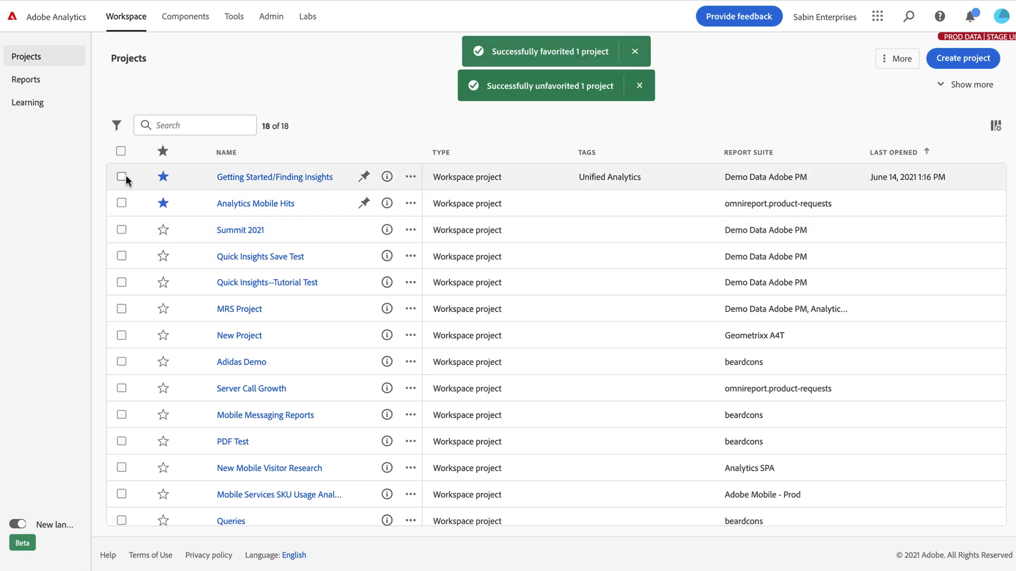
Step: Filter projects to the Unified Analytics tag and the Demo Data Adobe PM report suite
{"action": "left_click", "coordinate": [117, 126]}
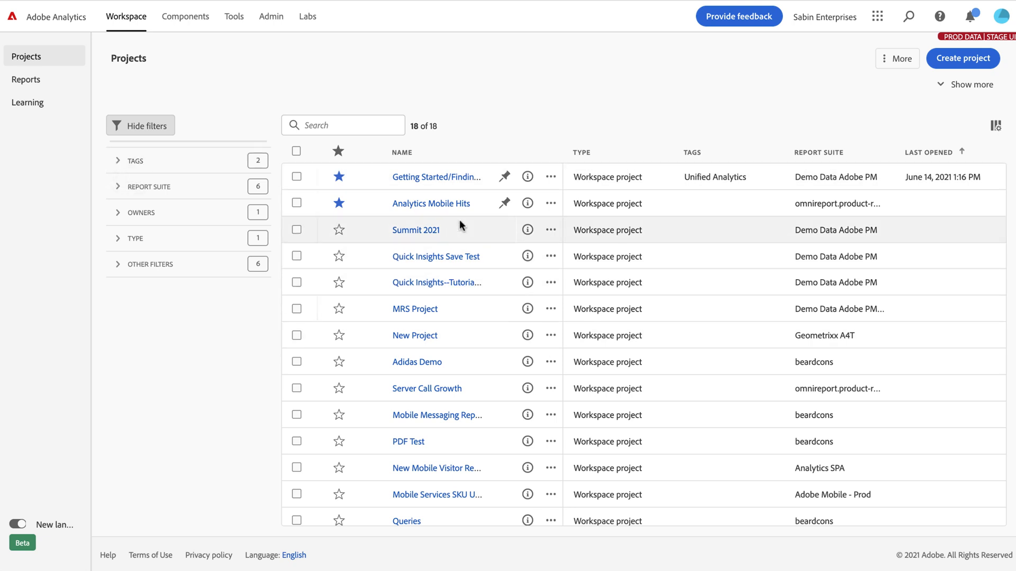
{"action": "left_click", "coordinate": [121, 163]}
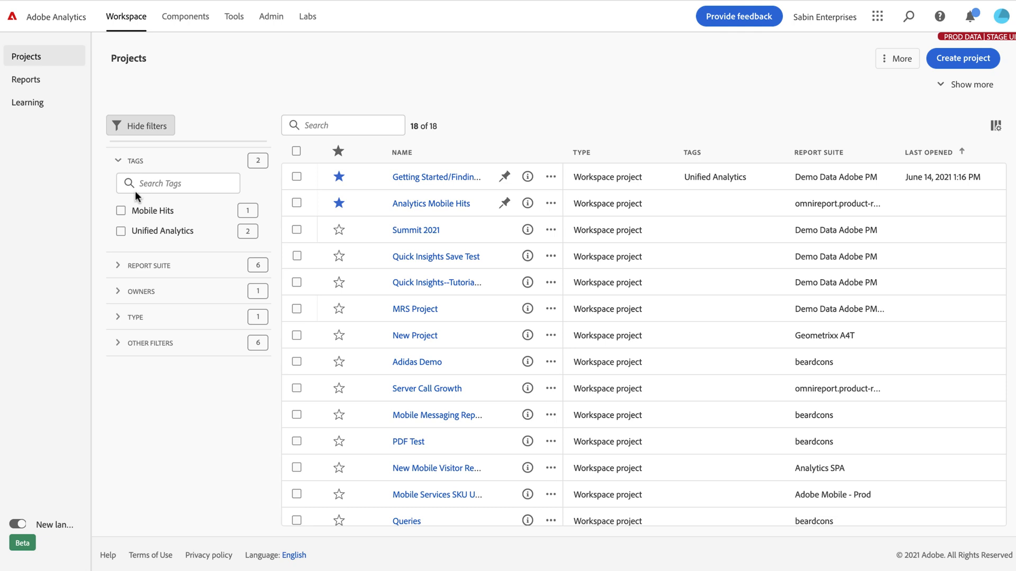
{"action": "left_click", "coordinate": [121, 232]}
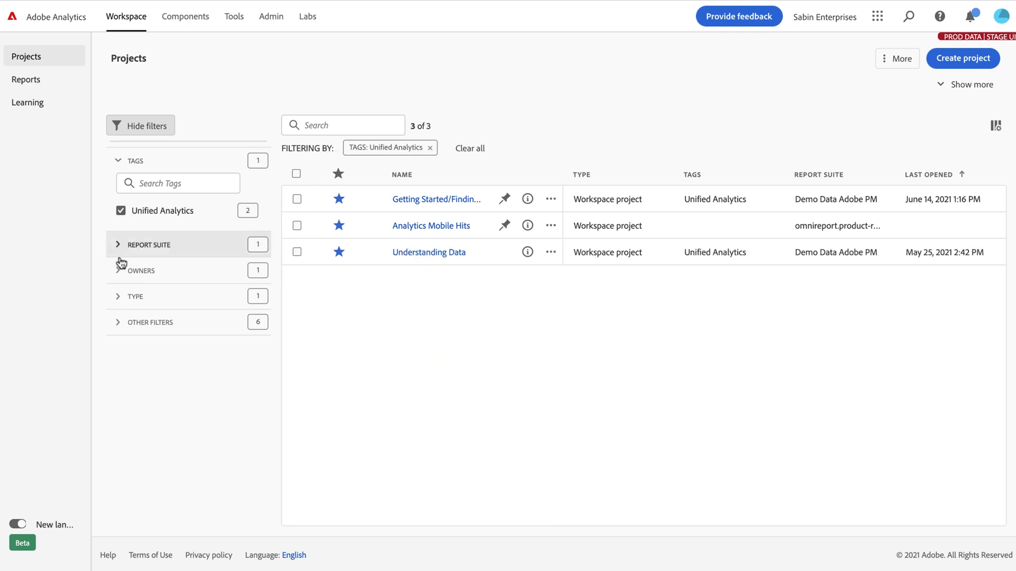
{"action": "left_click", "coordinate": [120, 266]}
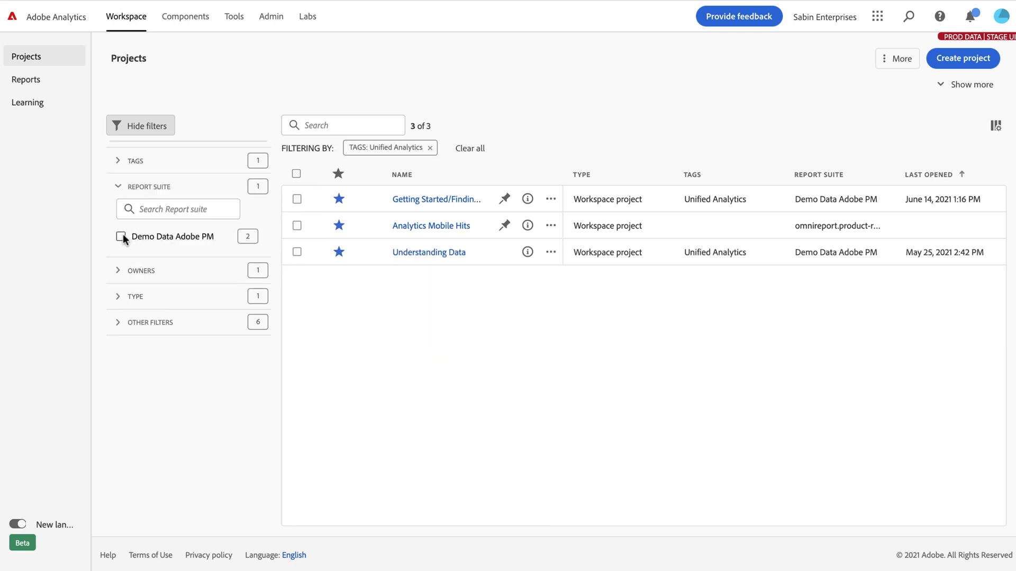
{"action": "left_click", "coordinate": [121, 236]}
{"action": "left_click", "coordinate": [117, 322]}
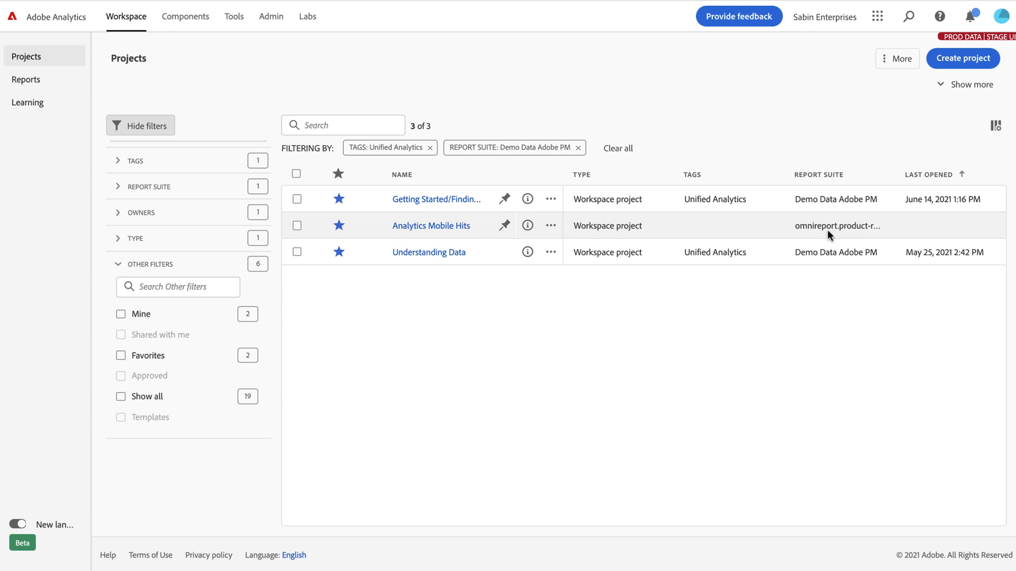
Step: Unpin Analytics Mobile Hits and hide the filter panel
{"action": "left_click", "coordinate": [550, 225]}
{"action": "left_click", "coordinate": [568, 295]}
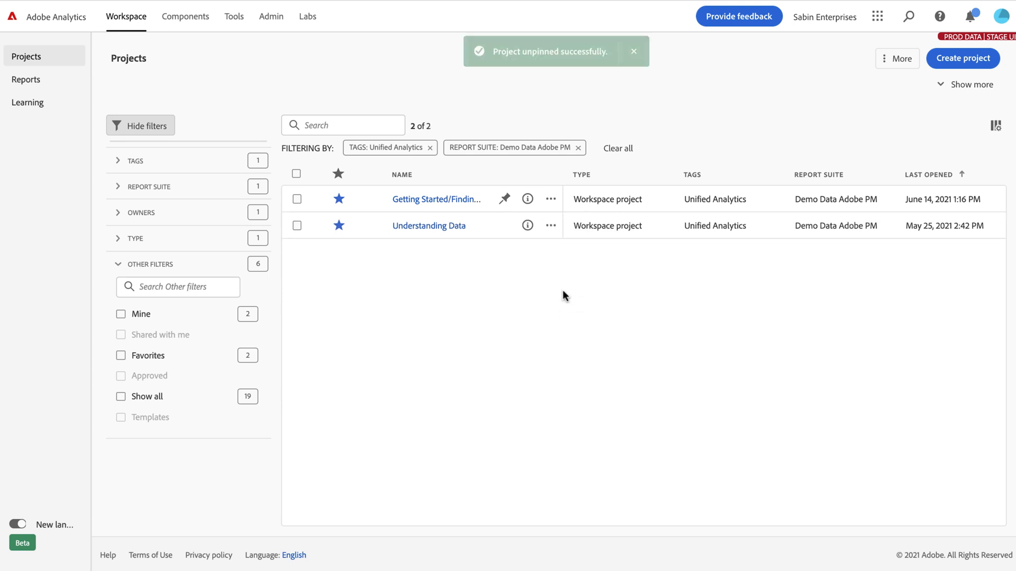
{"action": "left_click", "coordinate": [161, 125]}
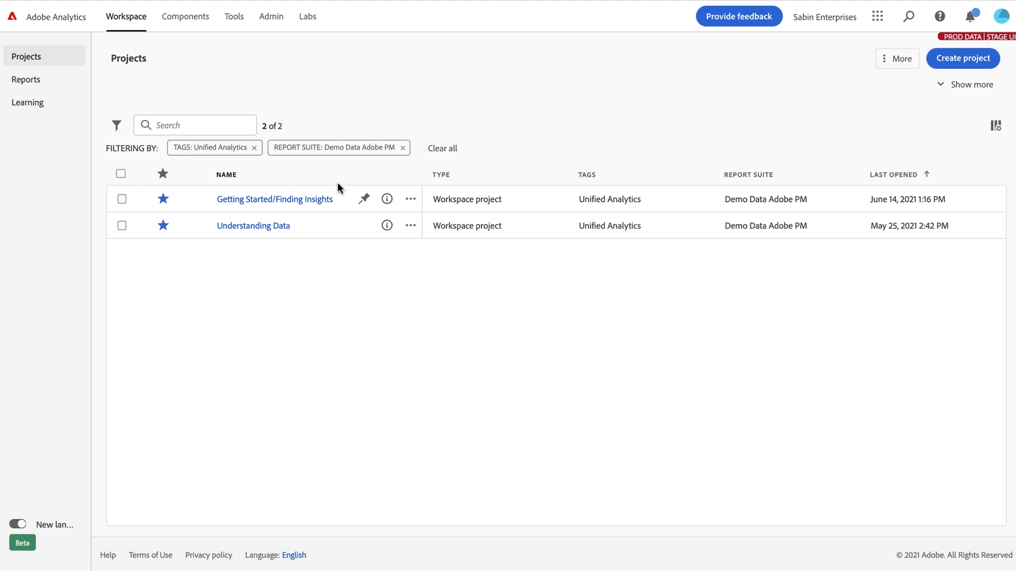
Step: Open the All components page, then return to the Workspace projects list
{"action": "mouse_move", "coordinate": [199, 16]}
{"action": "left_click", "coordinate": [193, 48]}
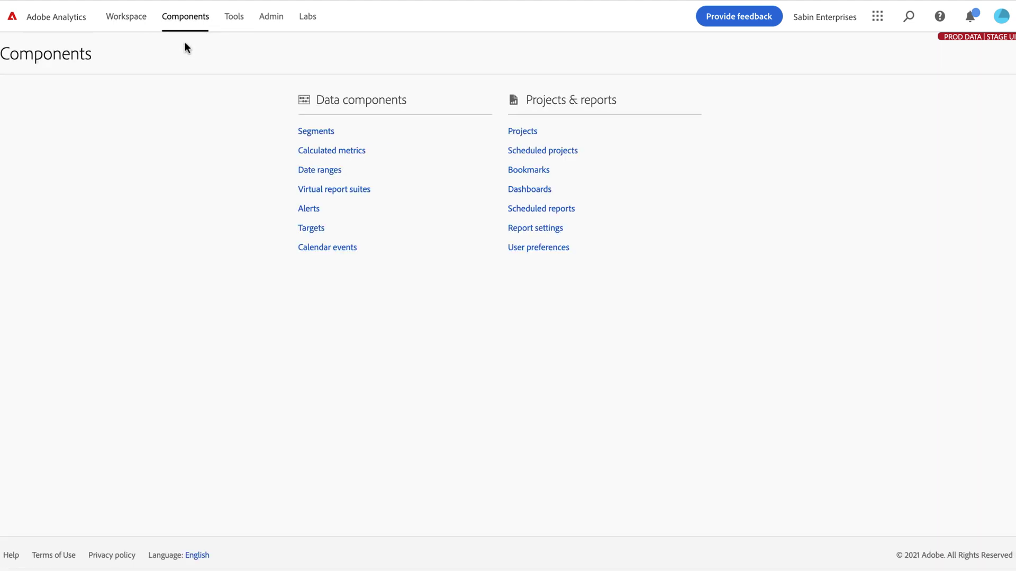
{"action": "left_click", "coordinate": [136, 21]}
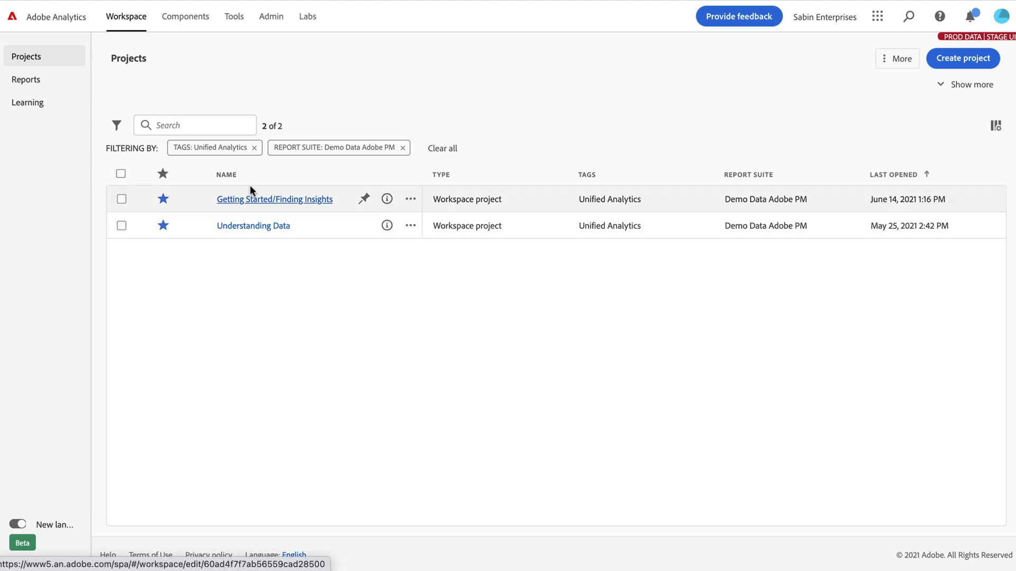
Step: Open the Reports template browser and show only Favorite templates
{"action": "left_click", "coordinate": [34, 84]}
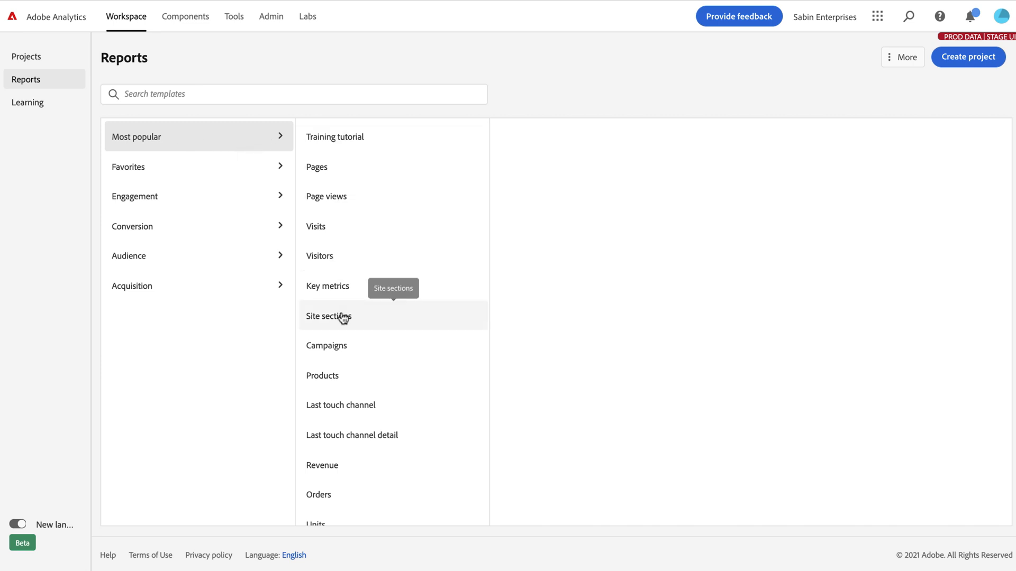
{"action": "scroll", "coordinate": [338, 306], "scroll_direction": "down", "scroll_amount": 1}
{"action": "scroll", "coordinate": [339, 308], "scroll_direction": "up", "scroll_amount": 1}
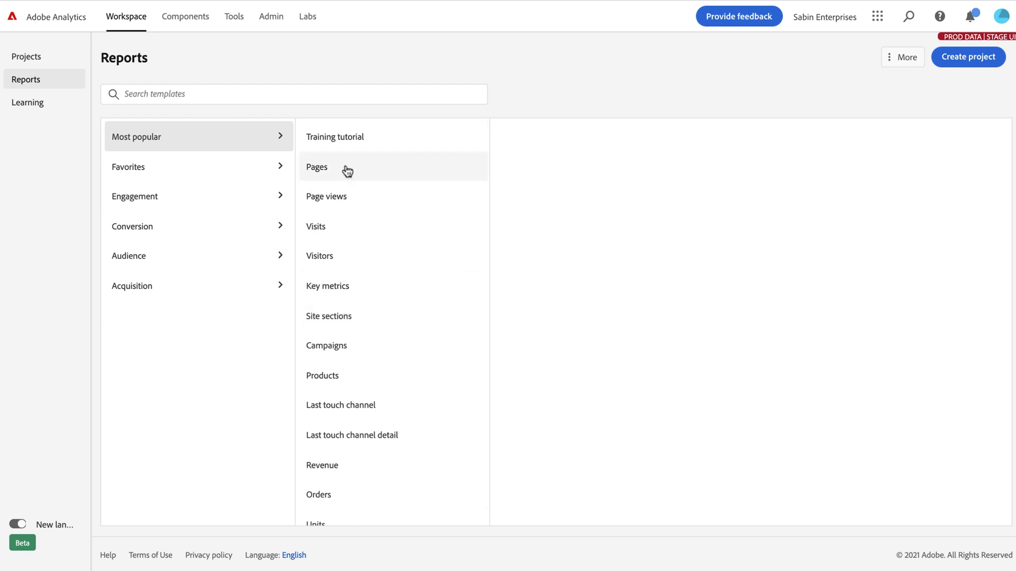
{"action": "left_click", "coordinate": [274, 172]}
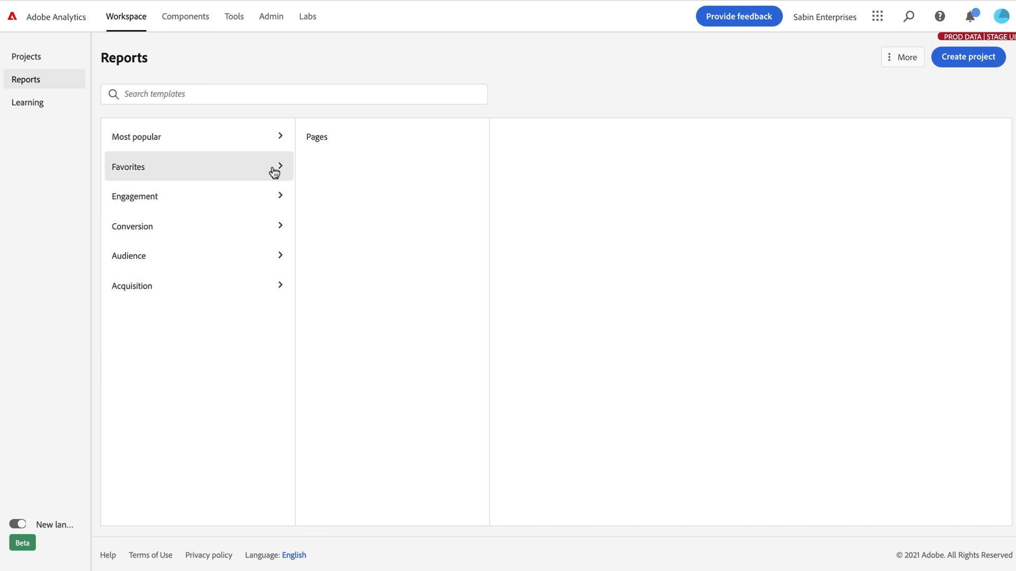
Step: Open the Pages template details, toggle its favourite star off and back on, then enter the search box
{"action": "left_click", "coordinate": [331, 141]}
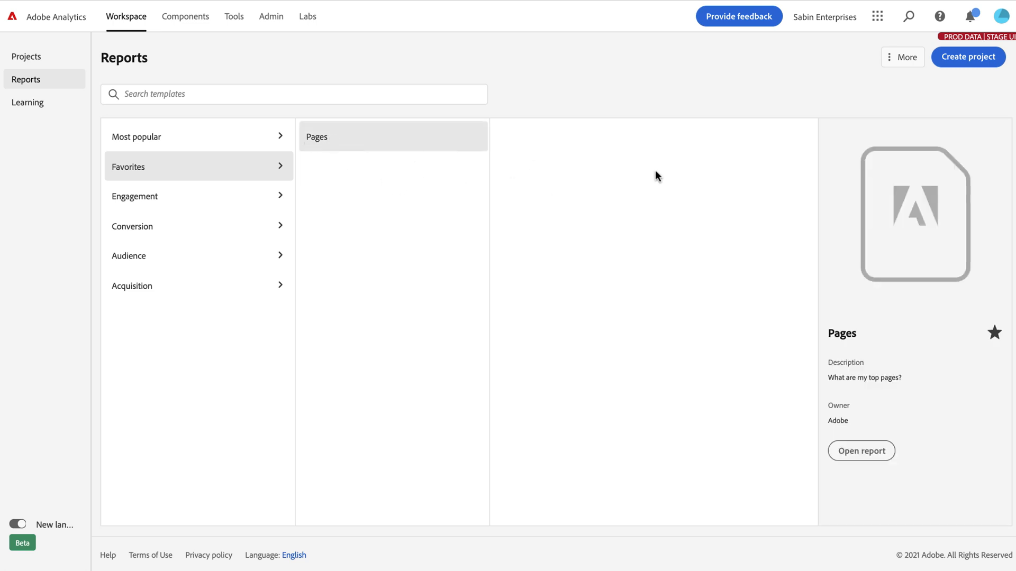
{"action": "left_click", "coordinate": [994, 339]}
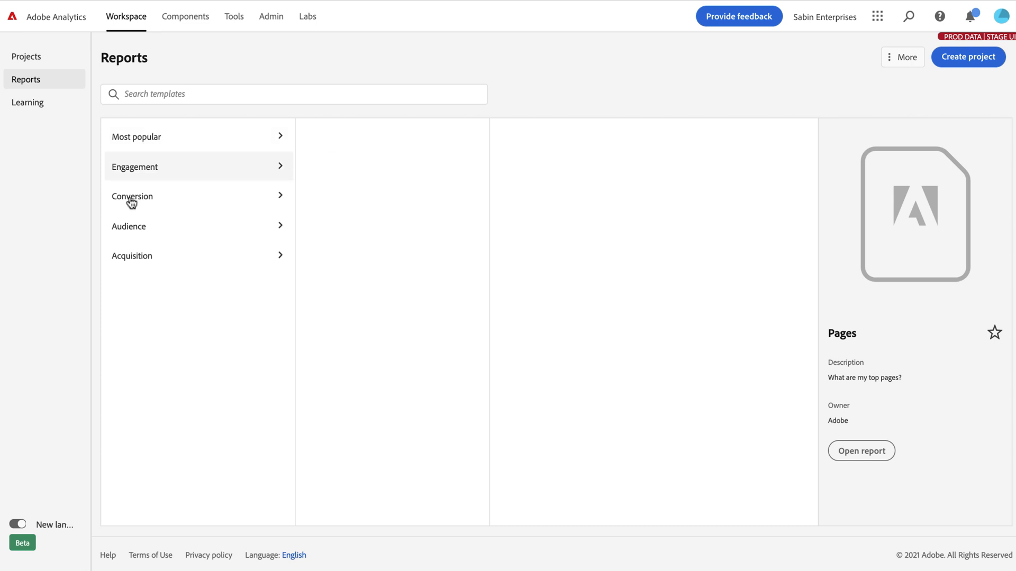
{"action": "left_click", "coordinate": [994, 336]}
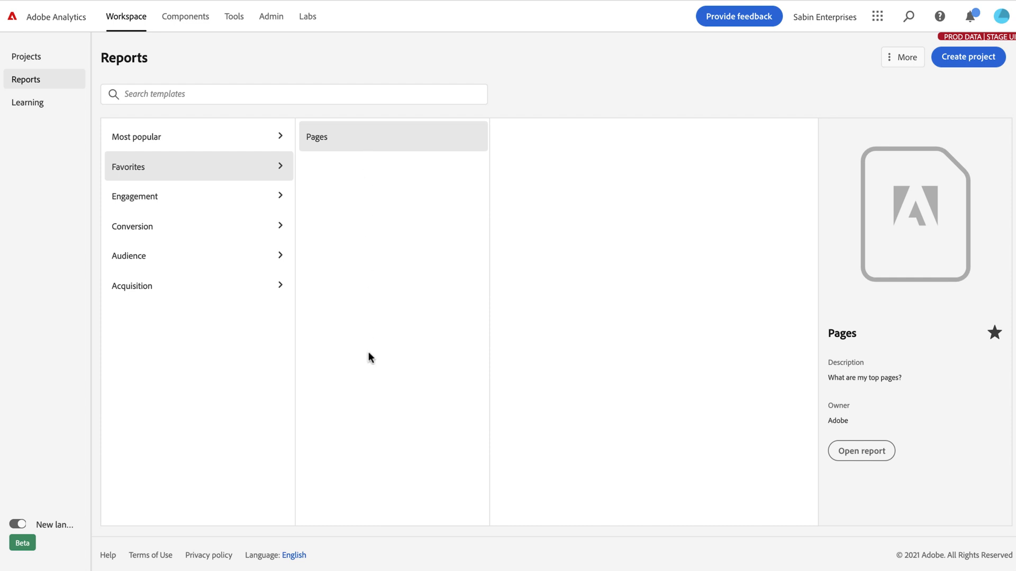
{"action": "left_click", "coordinate": [203, 93]}
Step: Search templates for 'mobile', clear it, then open Pages under Most popular
{"action": "type", "text": "mobile"}
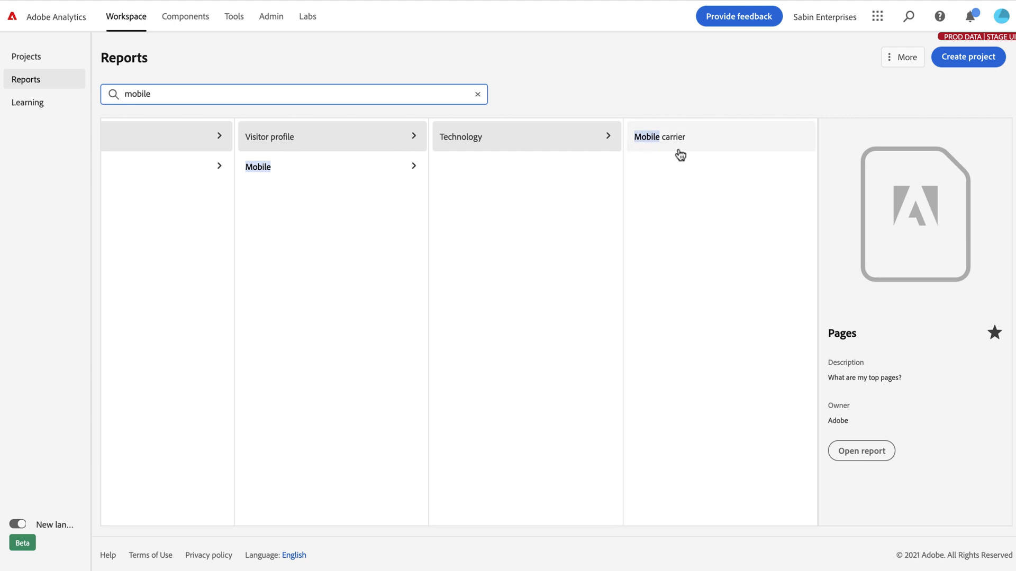
{"action": "scroll", "coordinate": [532, 180], "scroll_direction": "left", "scroll_amount": 3}
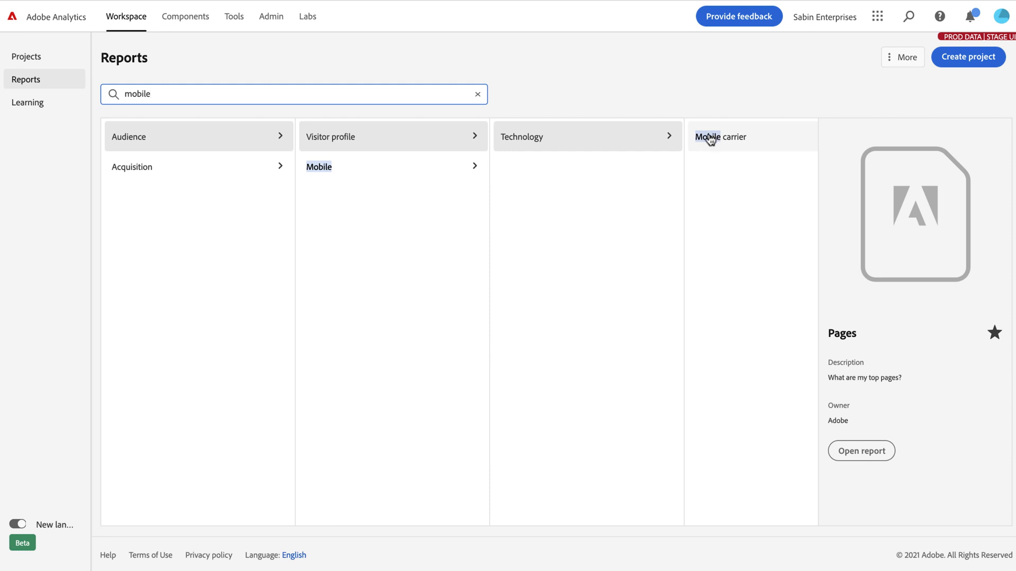
{"action": "left_click", "coordinate": [478, 94]}
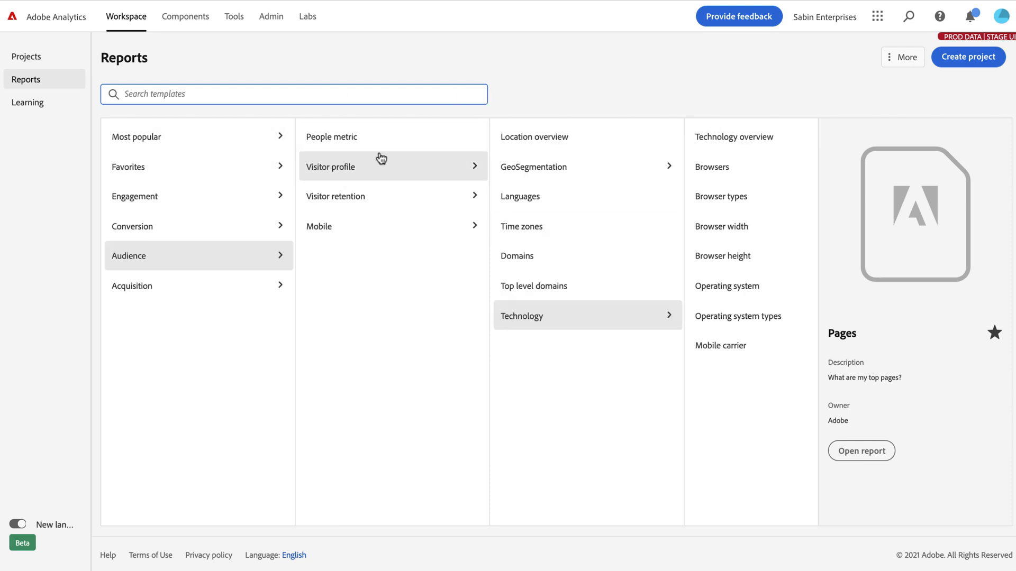
{"action": "left_click", "coordinate": [269, 137]}
{"action": "left_click", "coordinate": [359, 175]}
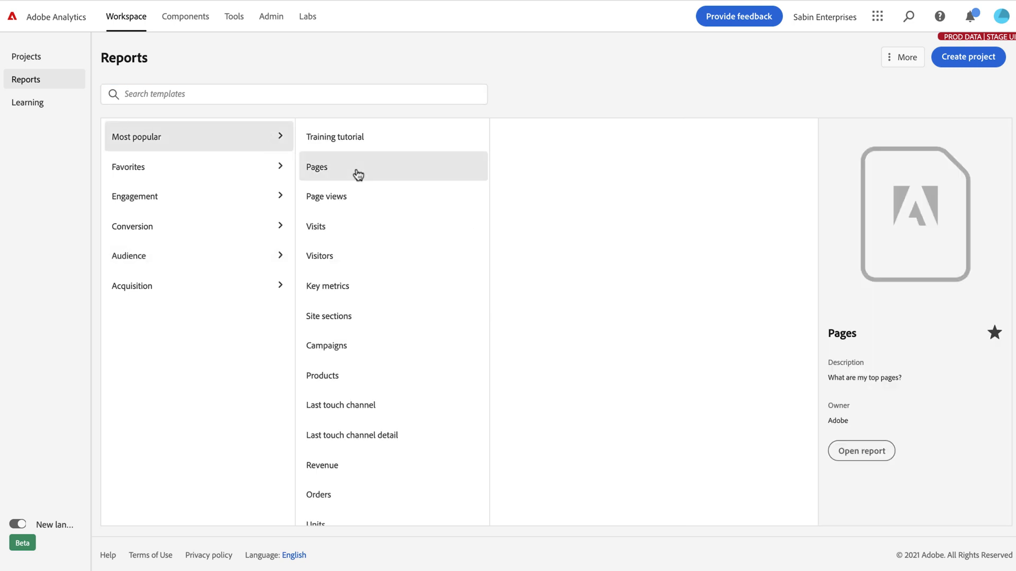
{"action": "left_click", "coordinate": [862, 451]}
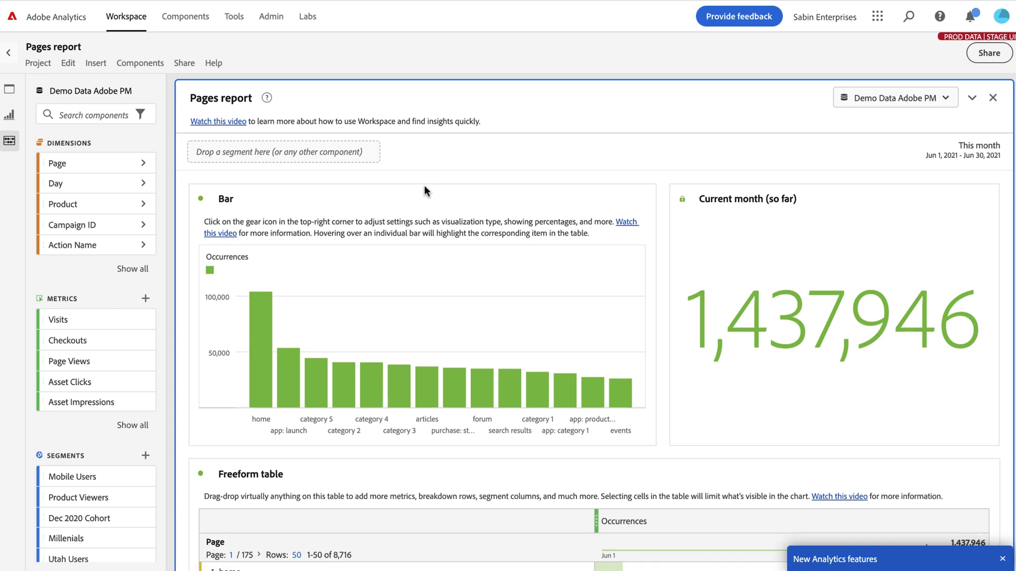
{"action": "scroll", "coordinate": [424, 185], "scroll_direction": "down", "scroll_amount": 1}
{"action": "scroll", "coordinate": [424, 185], "scroll_direction": "up", "scroll_amount": 1}
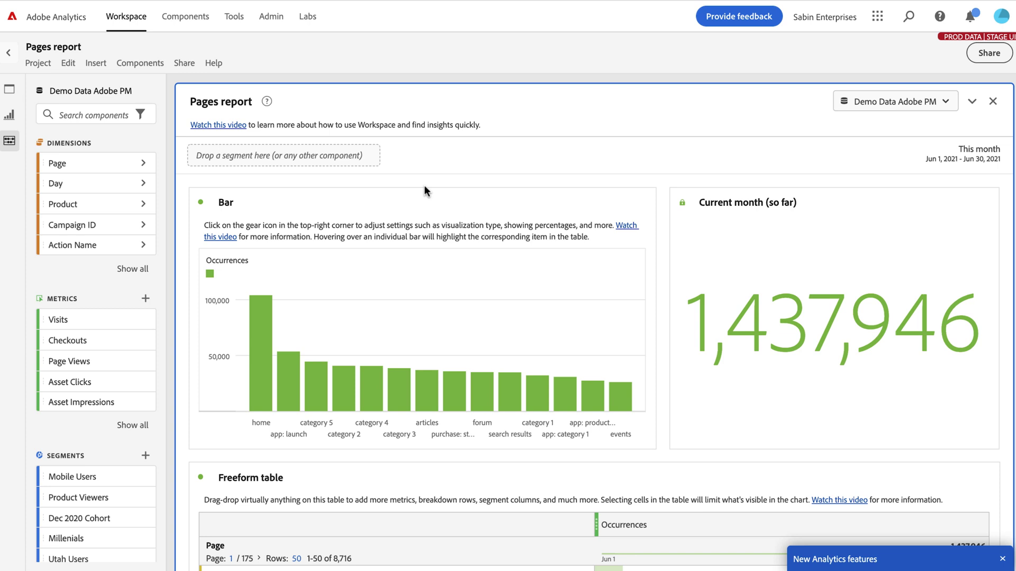
{"action": "left_click", "coordinate": [9, 140]}
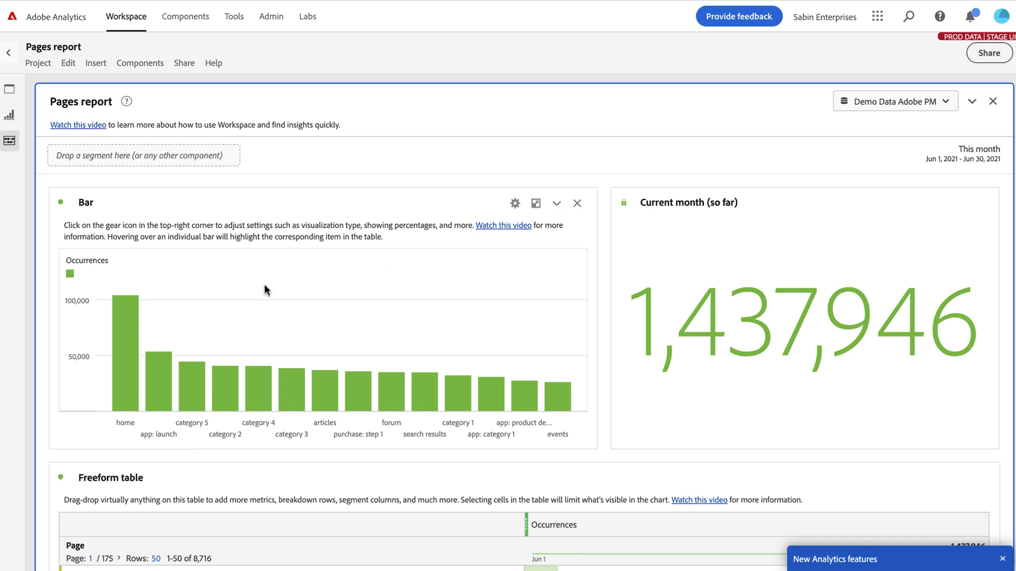
{"action": "scroll", "coordinate": [264, 285], "scroll_direction": "down", "scroll_amount": 2}
{"action": "scroll", "coordinate": [611, 323], "scroll_direction": "down", "scroll_amount": 4}
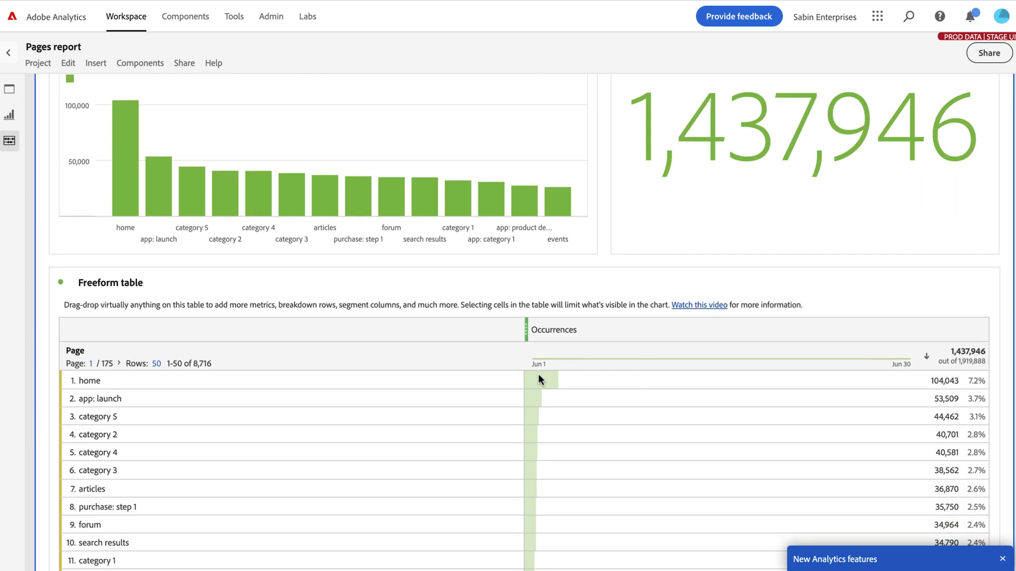
{"action": "scroll", "coordinate": [589, 314], "scroll_direction": "up", "scroll_amount": 6}
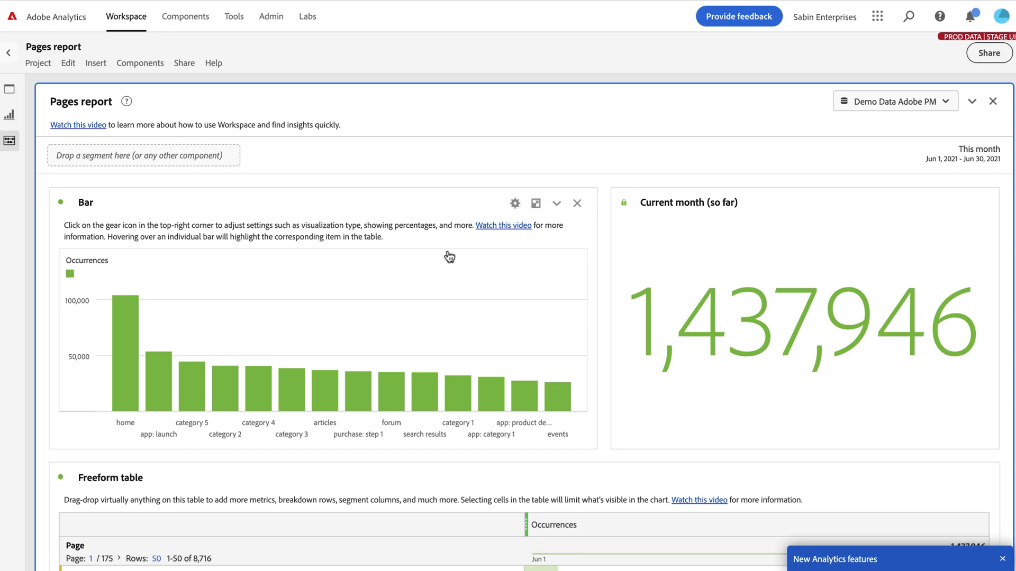
{"action": "scroll", "coordinate": [446, 254], "scroll_direction": "down", "scroll_amount": 5}
{"action": "scroll", "coordinate": [447, 256], "scroll_direction": "down", "scroll_amount": 2}
{"action": "scroll", "coordinate": [359, 186], "scroll_direction": "up", "scroll_amount": 7}
Step: Go back from the report to the templates and open Audience > Mobile
{"action": "left_click", "coordinate": [11, 55]}
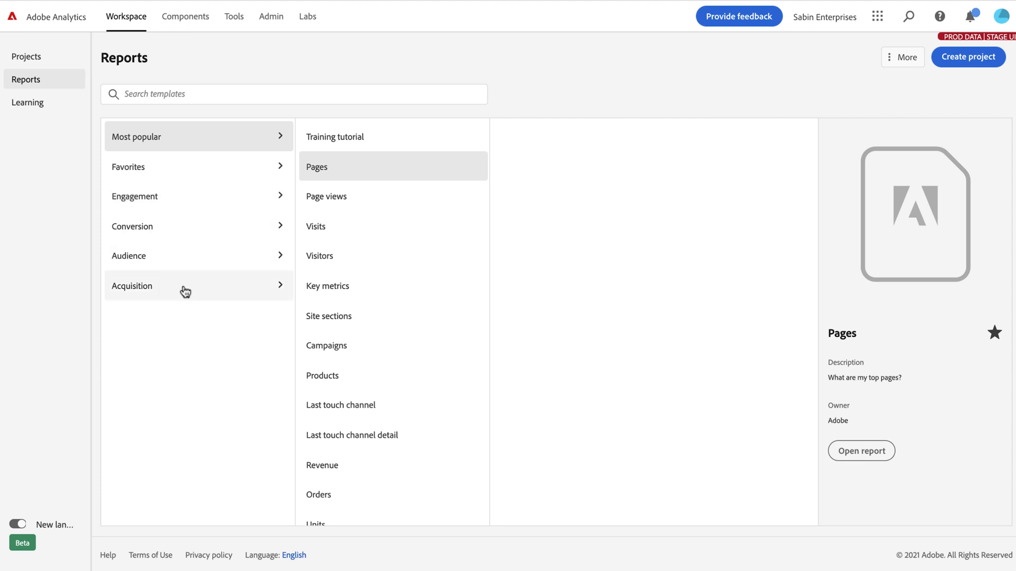
{"action": "left_click", "coordinate": [204, 263]}
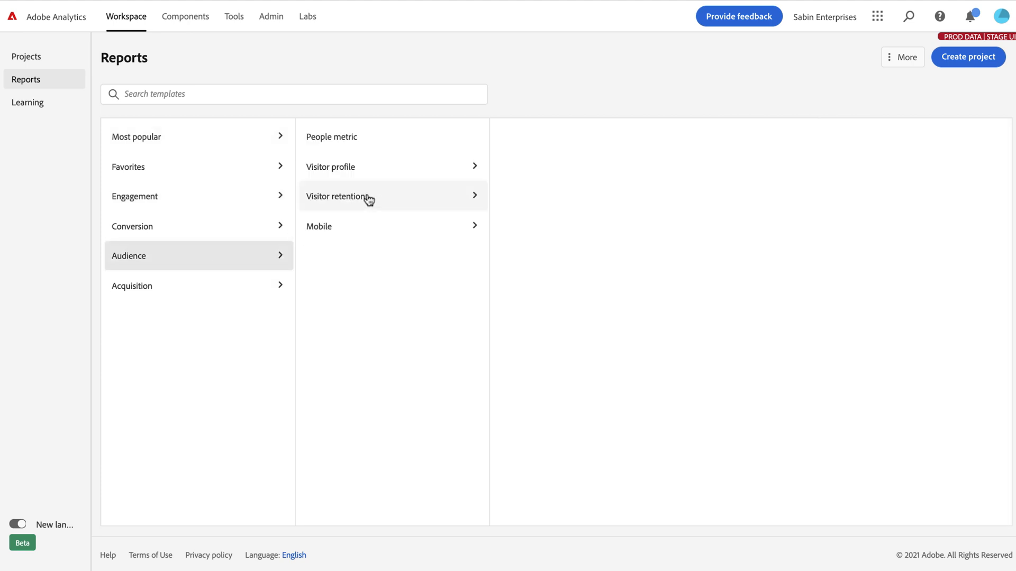
{"action": "left_click", "coordinate": [337, 227]}
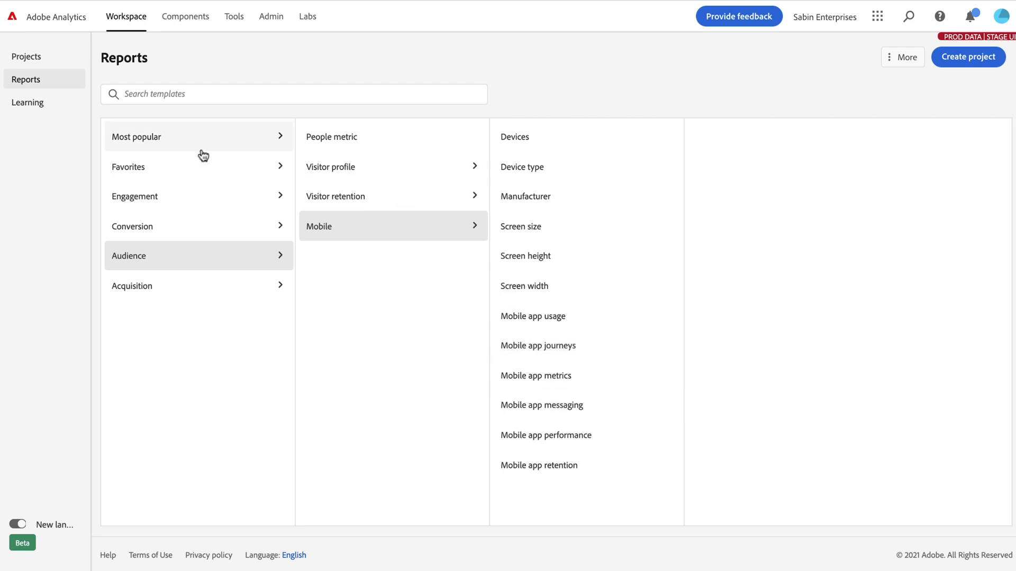
Step: Open the Learning page and cycle through Finding insights, Understanding the data, See all and Getting started
{"action": "left_click", "coordinate": [41, 108]}
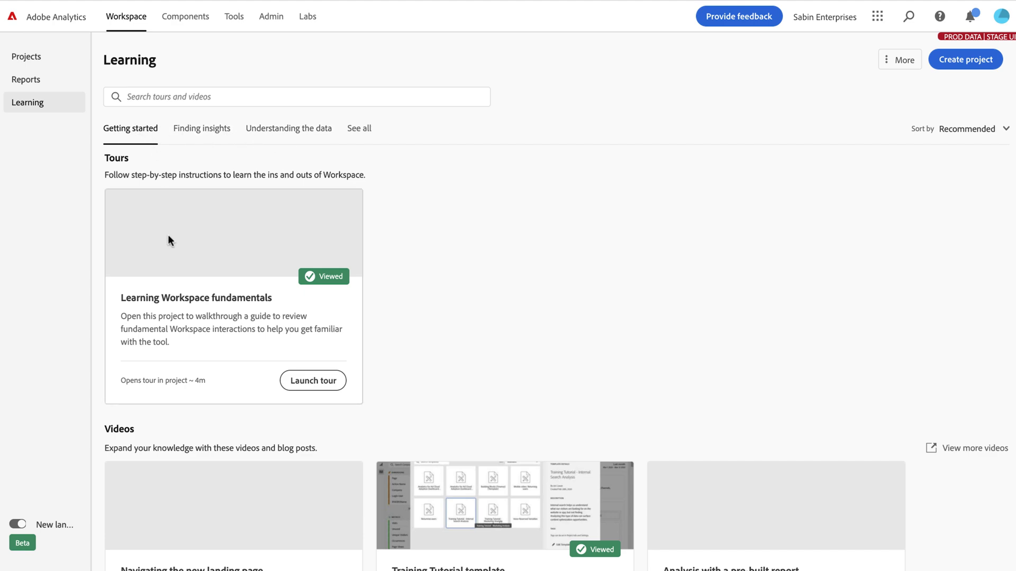
{"action": "scroll", "coordinate": [211, 291], "scroll_direction": "down", "scroll_amount": 5}
{"action": "scroll", "coordinate": [352, 330], "scroll_direction": "up", "scroll_amount": 5}
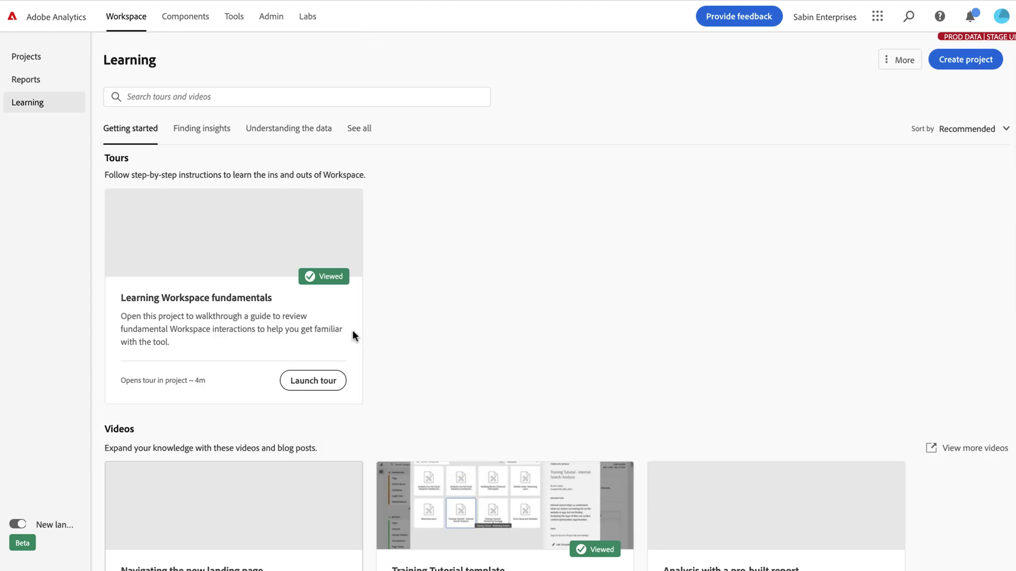
{"action": "left_click", "coordinate": [208, 130]}
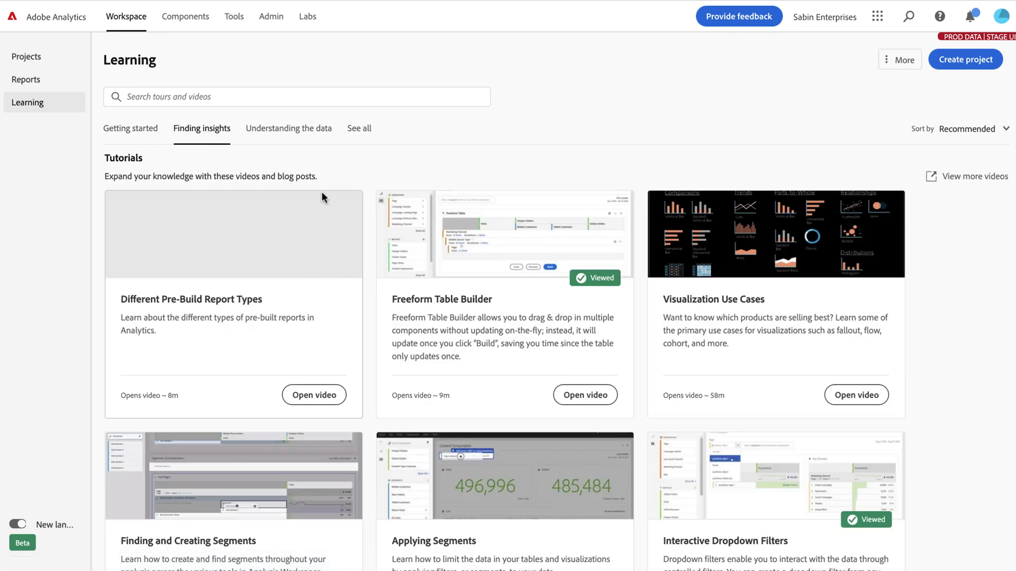
{"action": "left_click", "coordinate": [288, 128]}
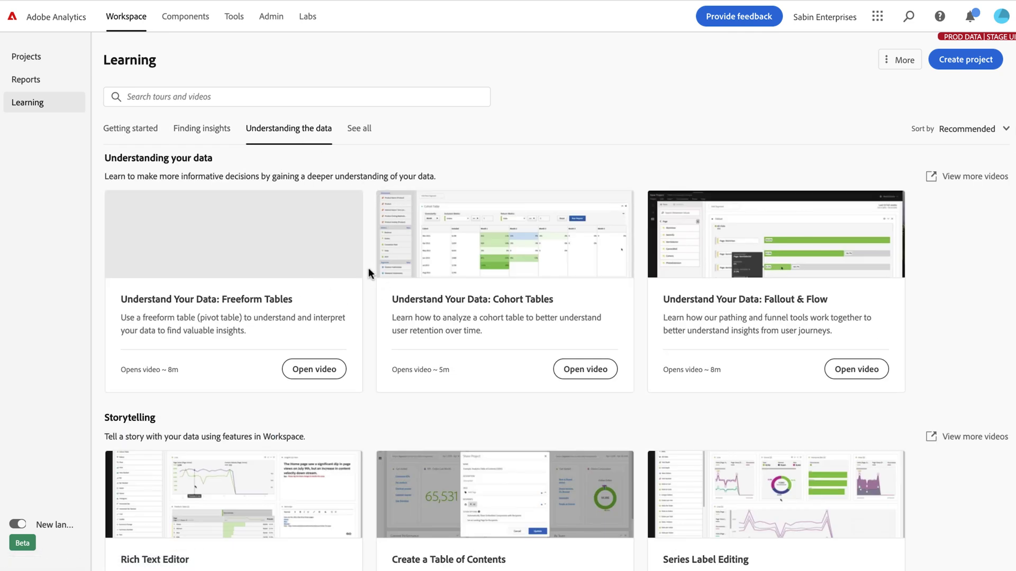
{"action": "left_click", "coordinate": [359, 129]}
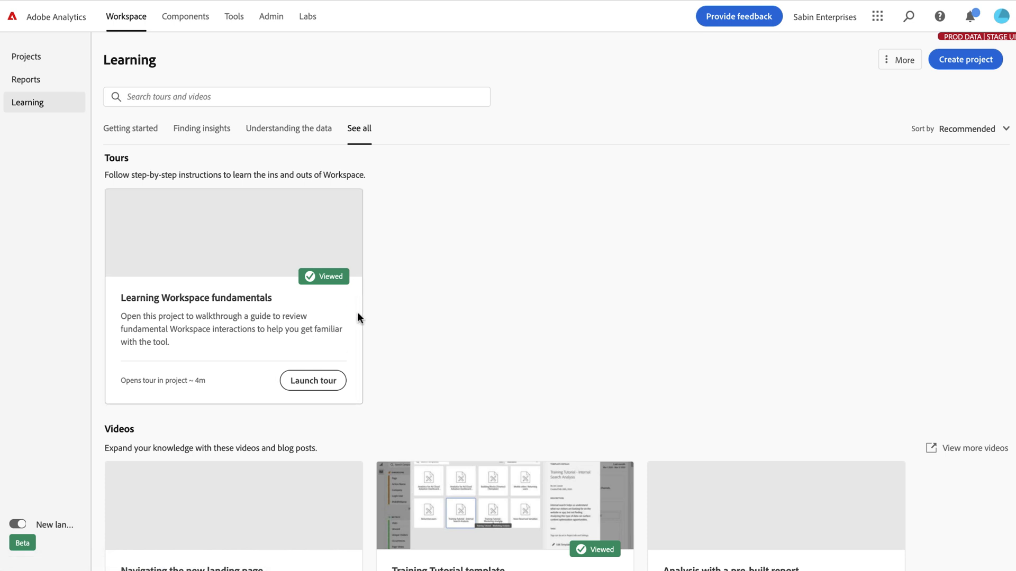
{"action": "left_click", "coordinate": [131, 129]}
Step: Scroll down the Getting started content to the Videos section
{"action": "scroll", "coordinate": [464, 288], "scroll_direction": "down", "scroll_amount": 3}
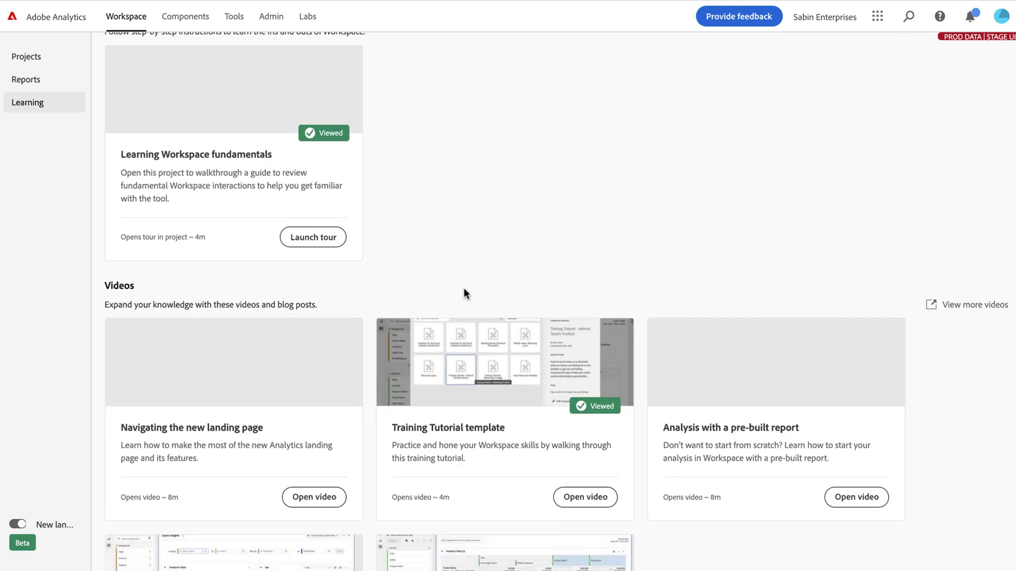
{"action": "scroll", "coordinate": [464, 287], "scroll_direction": "up", "scroll_amount": 1}
{"action": "scroll", "coordinate": [463, 288], "scroll_direction": "down", "scroll_amount": 2}
{"action": "scroll", "coordinate": [463, 288], "scroll_direction": "up", "scroll_amount": 4}
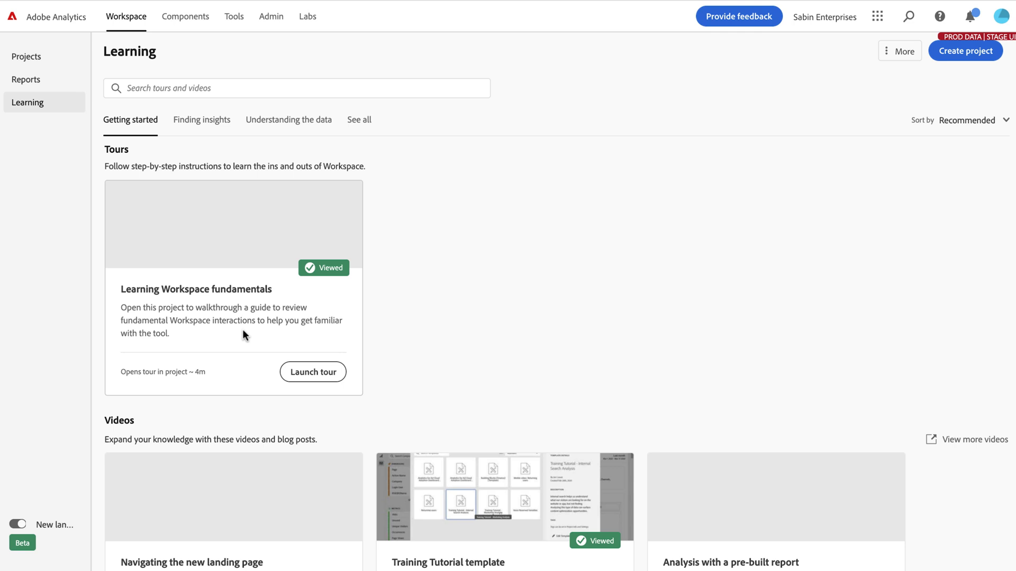
{"action": "scroll", "coordinate": [243, 330], "scroll_direction": "down", "scroll_amount": 1}
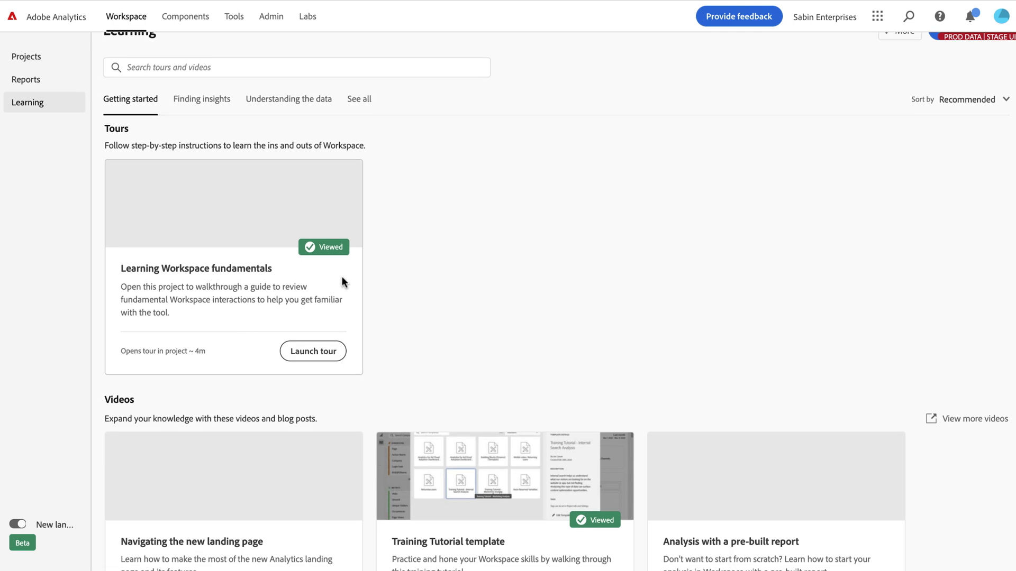
{"action": "scroll", "coordinate": [342, 276], "scroll_direction": "down", "scroll_amount": 4}
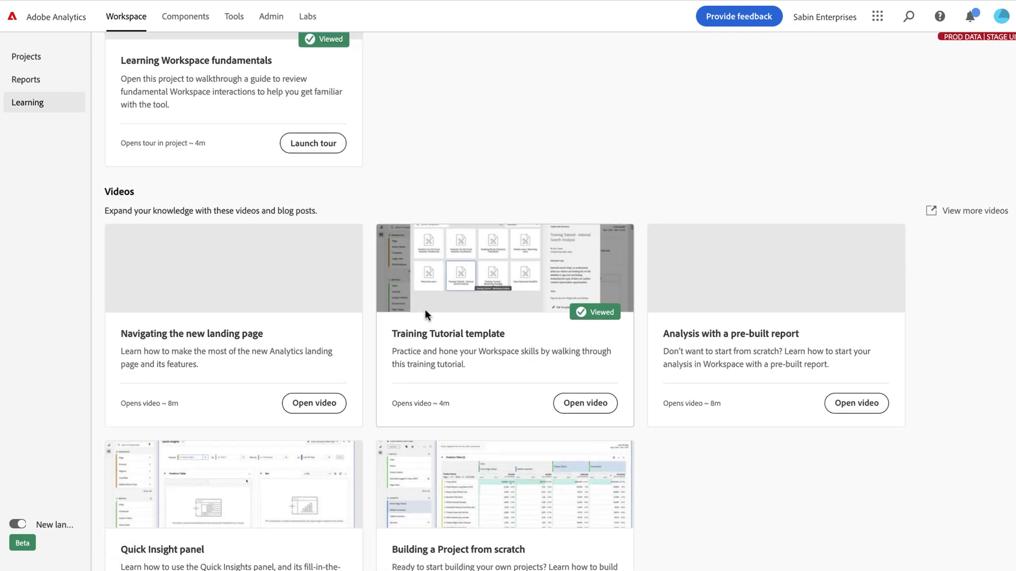
Step: Open the Training Tutorial template video, play and pause it, then close it
{"action": "left_click", "coordinate": [585, 404]}
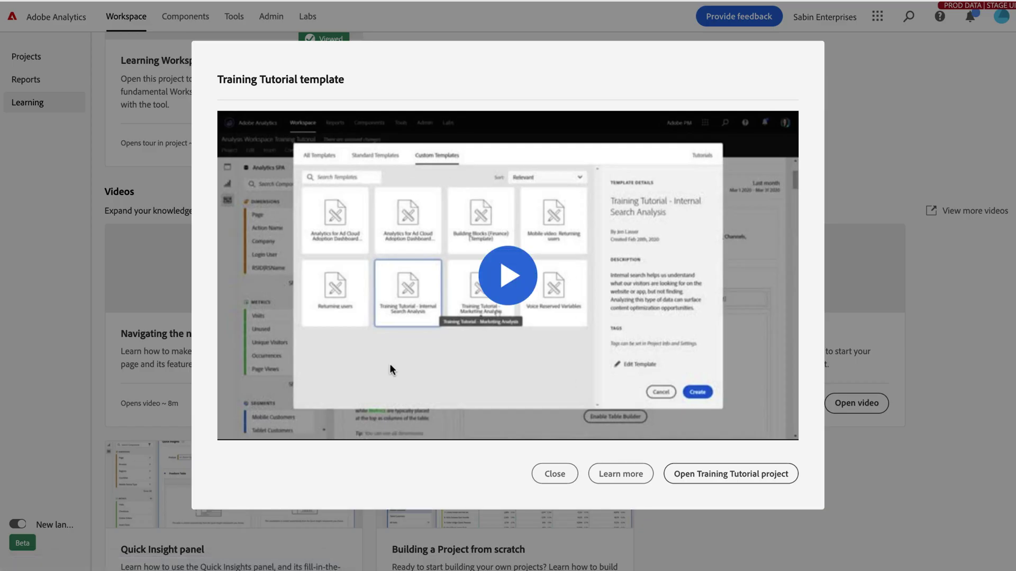
{"action": "left_click", "coordinate": [512, 274]}
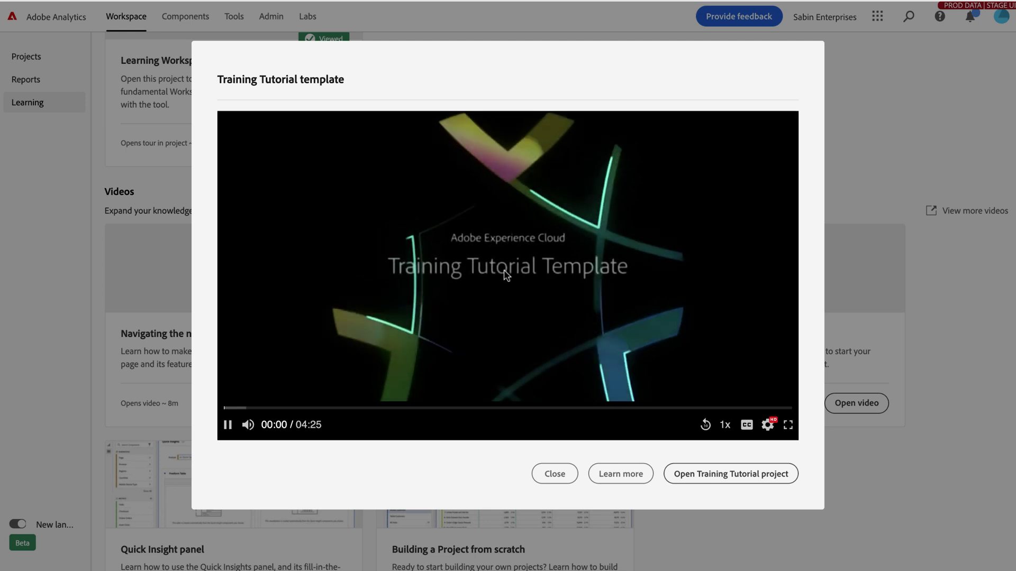
{"action": "left_click", "coordinate": [228, 426]}
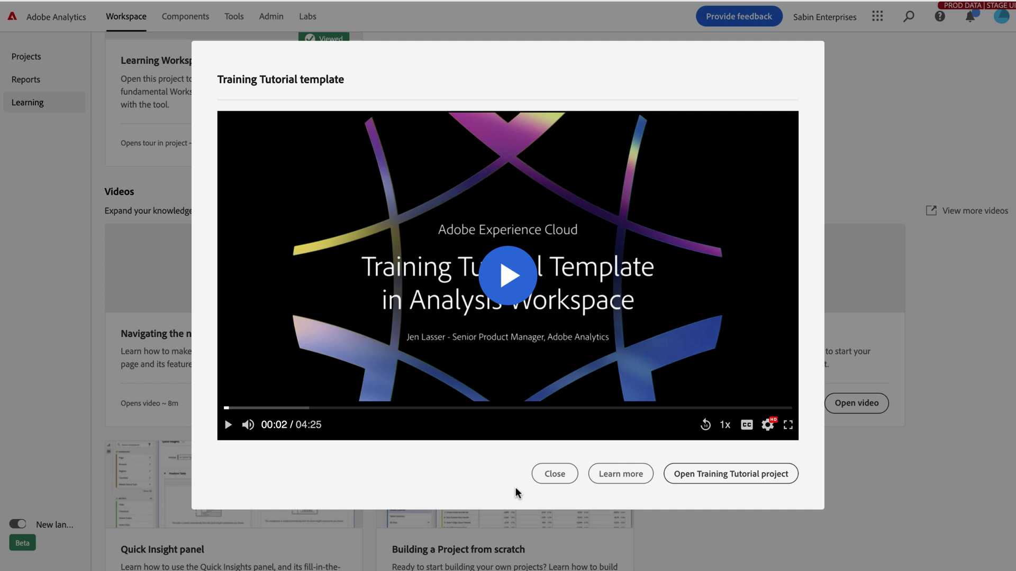
{"action": "left_click", "coordinate": [552, 481]}
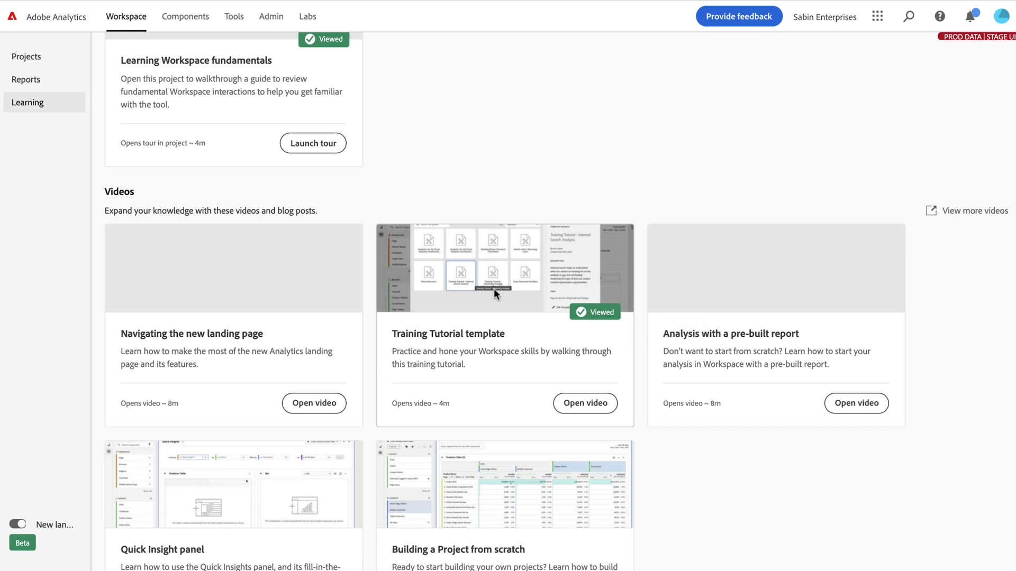
Step: Play and then close the 'Navigating the new landing page' video so it shows as Viewed
{"action": "scroll", "coordinate": [494, 290], "scroll_direction": "down", "scroll_amount": 2}
{"action": "scroll", "coordinate": [494, 288], "scroll_direction": "down", "scroll_amount": 2}
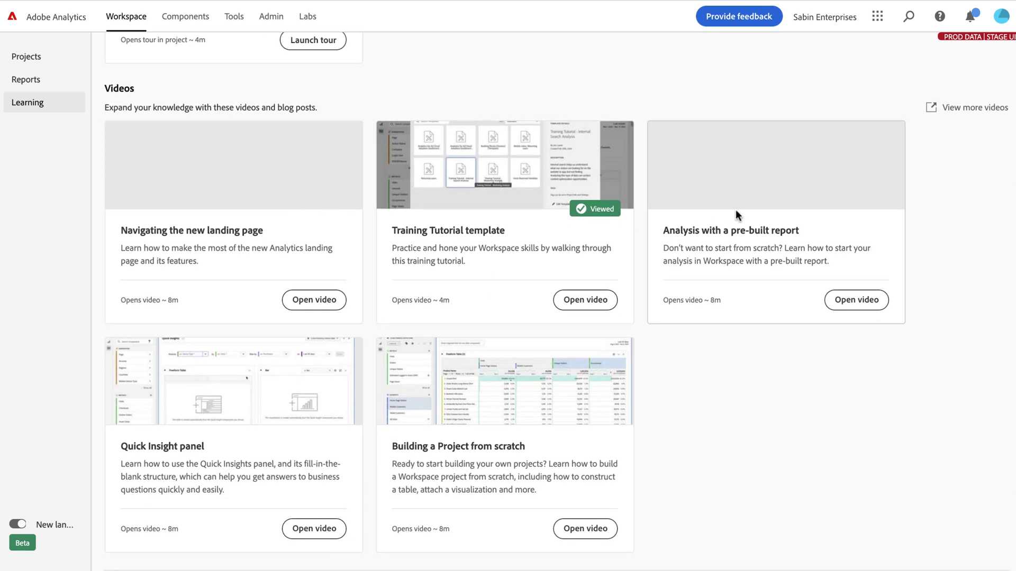
{"action": "left_click", "coordinate": [314, 299]}
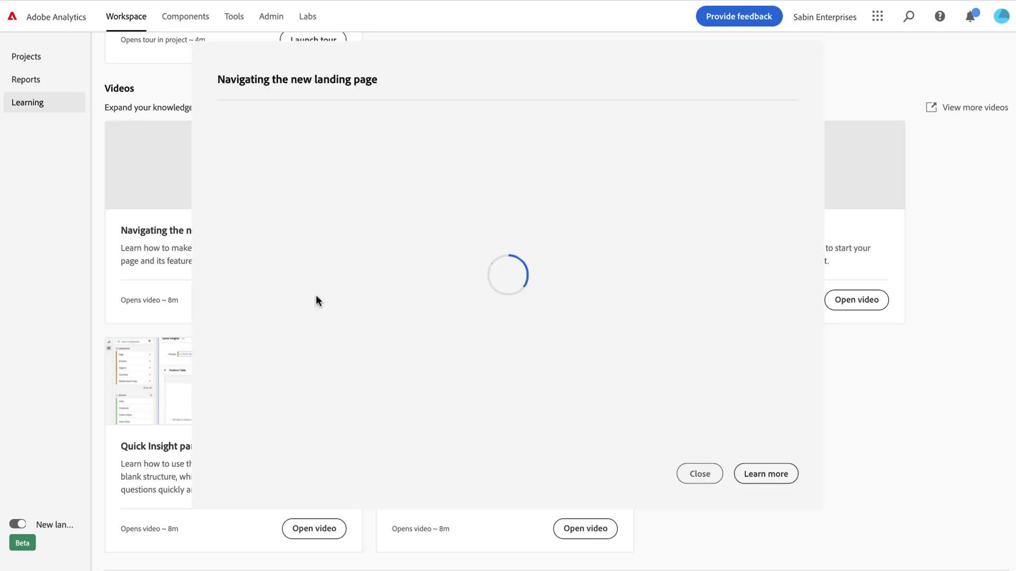
{"action": "left_click", "coordinate": [697, 474]}
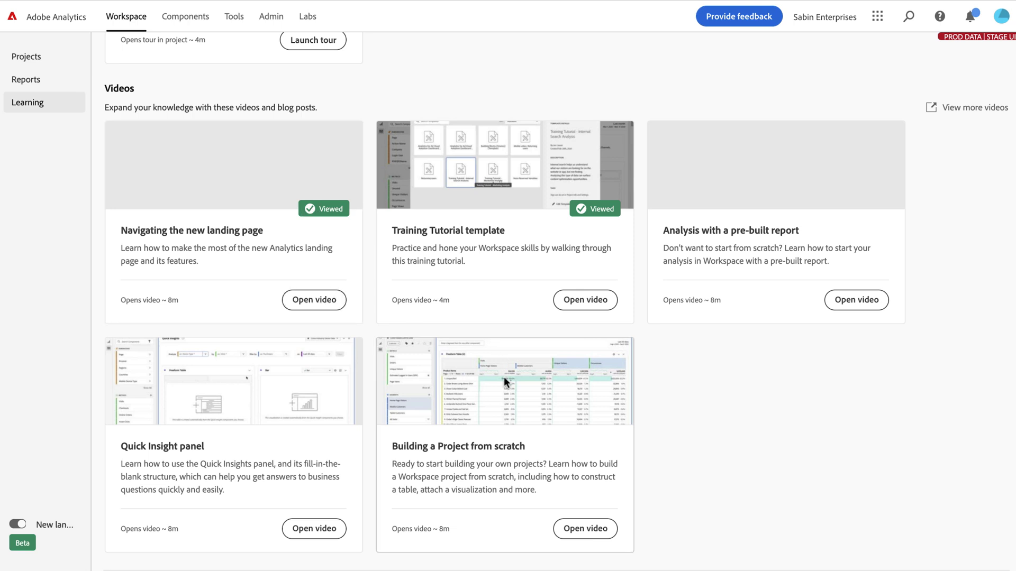
Step: Ask for more learning videos, bringing up the 'Are you sure?' prompt about leaving Adobe
{"action": "scroll", "coordinate": [503, 377], "scroll_direction": "down", "scroll_amount": 2}
{"action": "scroll", "coordinate": [504, 377], "scroll_direction": "up", "scroll_amount": 3}
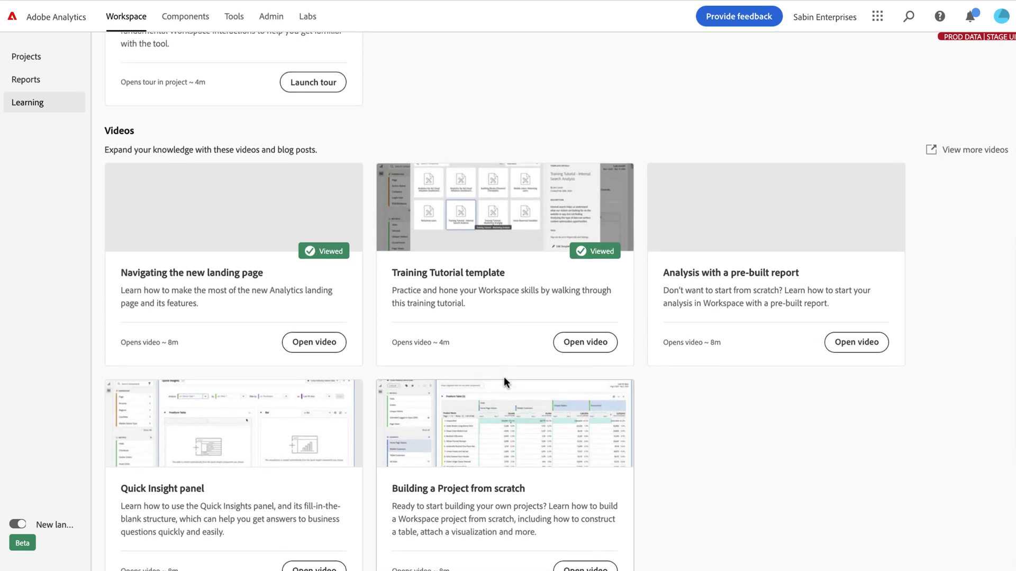
{"action": "scroll", "coordinate": [488, 211], "scroll_direction": "up", "scroll_amount": 2}
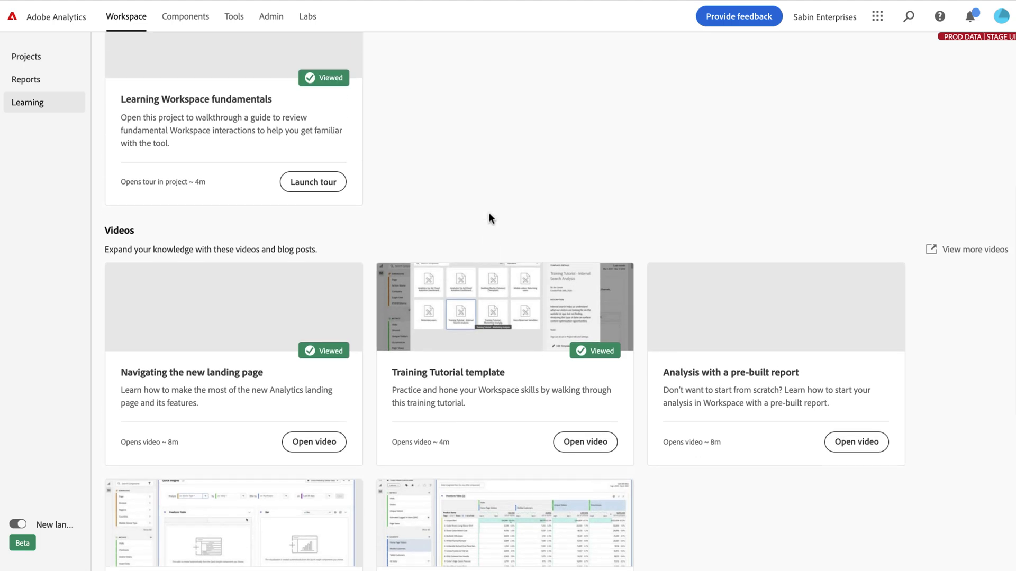
{"action": "scroll", "coordinate": [488, 212], "scroll_direction": "up", "scroll_amount": 2}
{"action": "scroll", "coordinate": [540, 212], "scroll_direction": "down", "scroll_amount": 1}
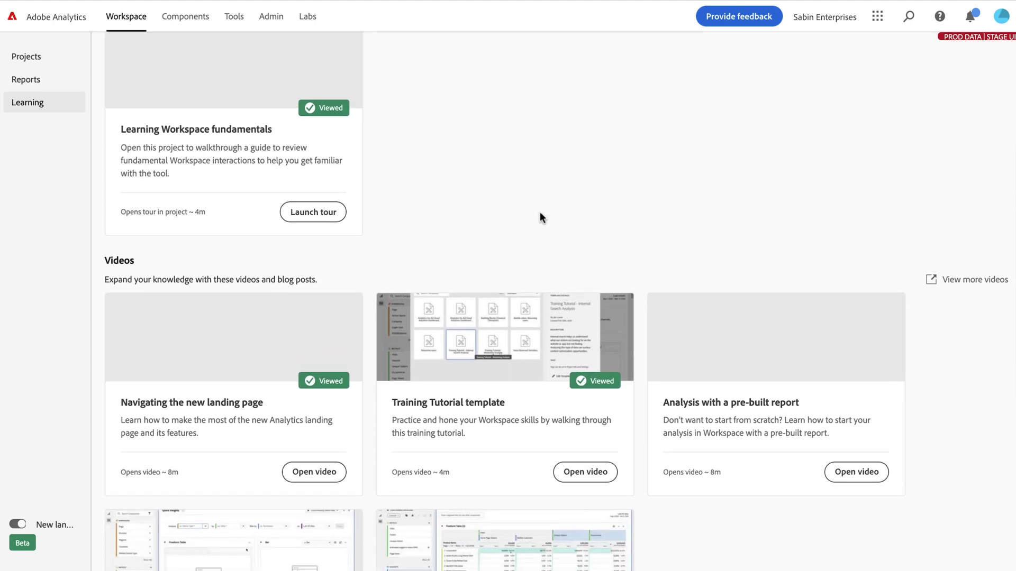
{"action": "left_click", "coordinate": [962, 279]}
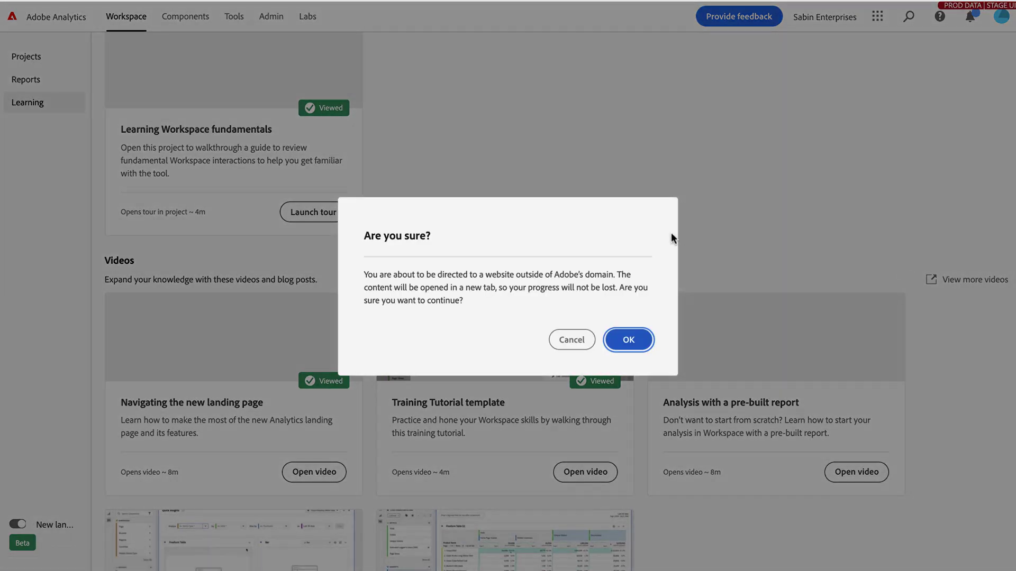
Step: Confirm leaving to view the Analysis Workspace YouTube playlist, then close it and return to Learning
{"action": "left_click", "coordinate": [616, 340]}
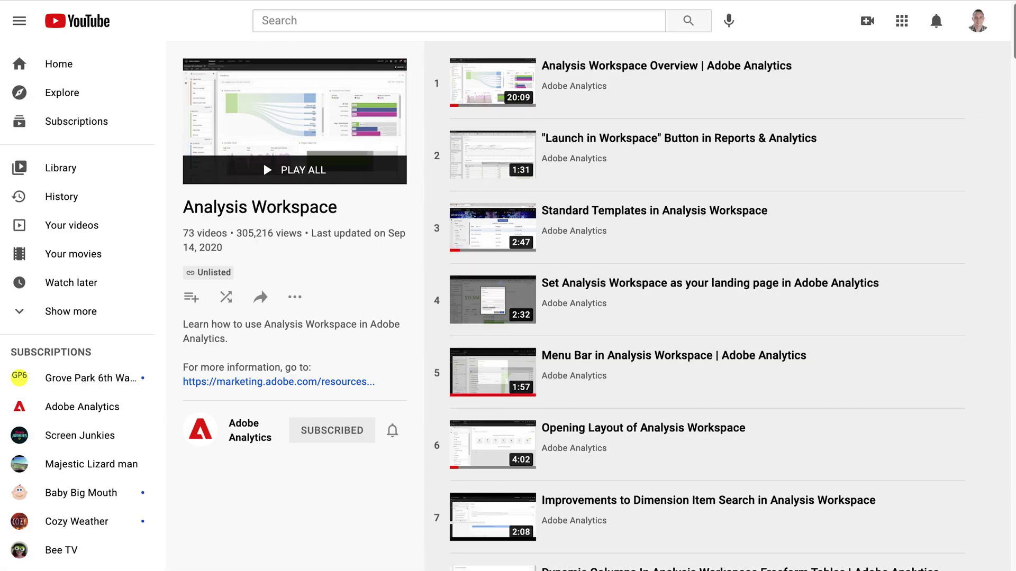
{"action": "key", "text": "ctrl+w"}
{"action": "scroll", "coordinate": [350, 258], "scroll_direction": "down", "scroll_amount": 6}
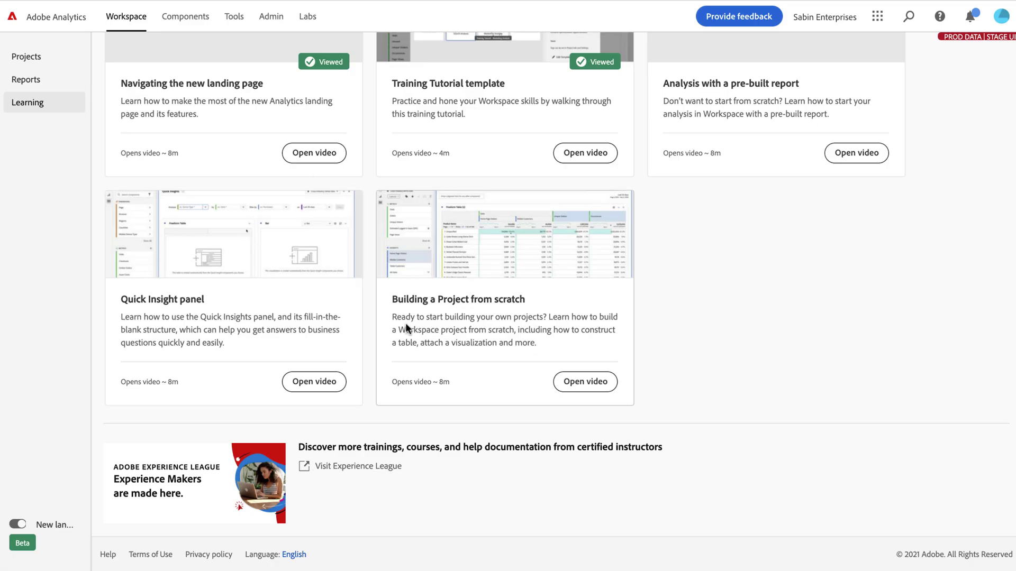
Step: Go from the top of the Learning page to the Projects list with its two Unified Analytics projects
{"action": "scroll", "coordinate": [323, 243], "scroll_direction": "up", "scroll_amount": 8}
{"action": "scroll", "coordinate": [323, 242], "scroll_direction": "up", "scroll_amount": 1}
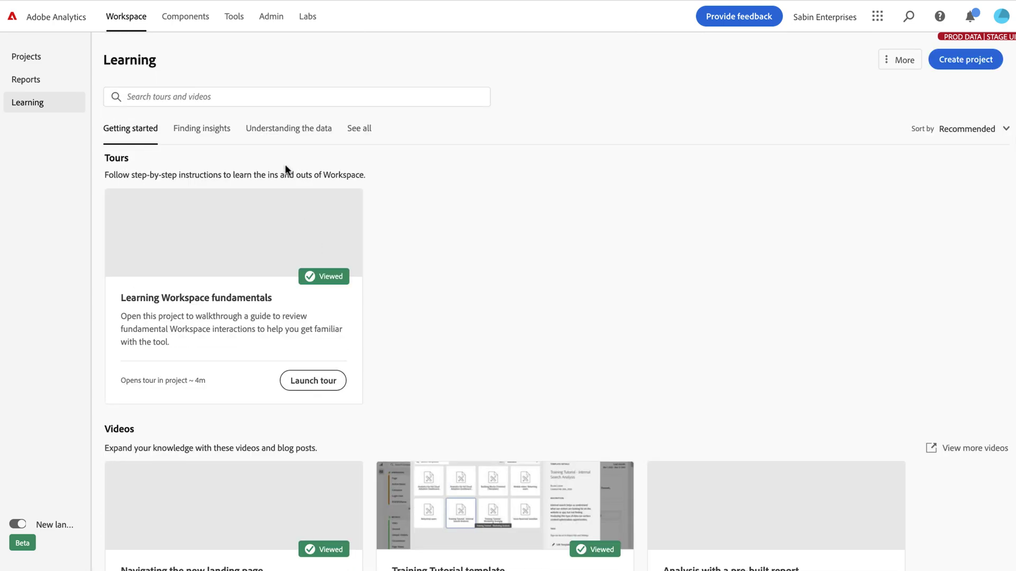
{"action": "left_click", "coordinate": [45, 53]}
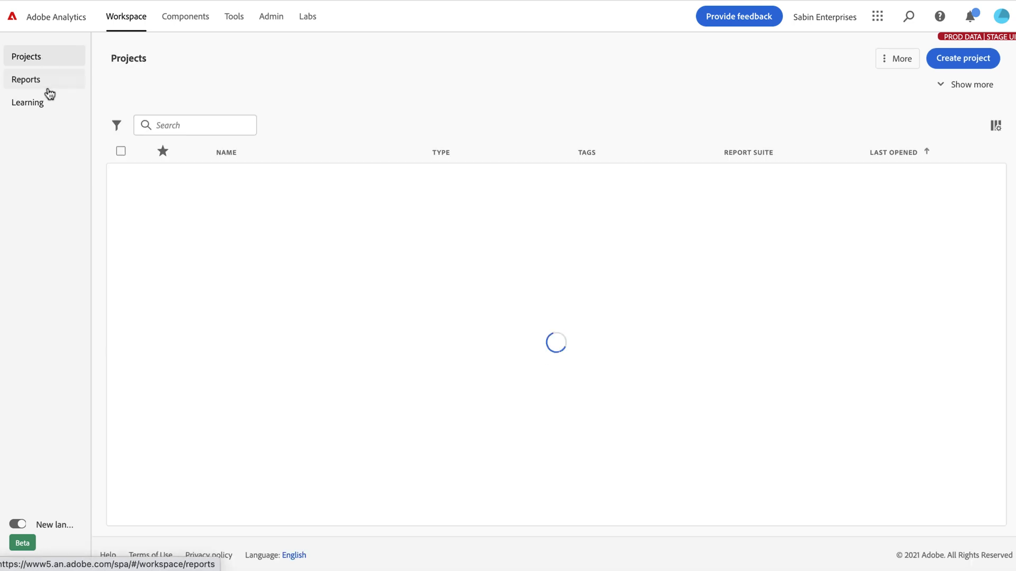